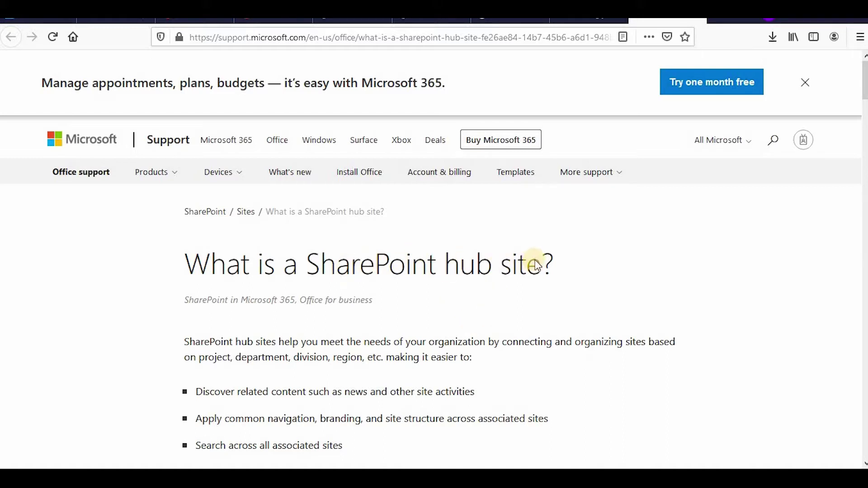
- Highlight the support page's opening paragraph with its project, department and region examples, then clear it
{"action": "scroll", "coordinate": [297, 178], "scroll_direction": "down", "scroll_amount": 3}
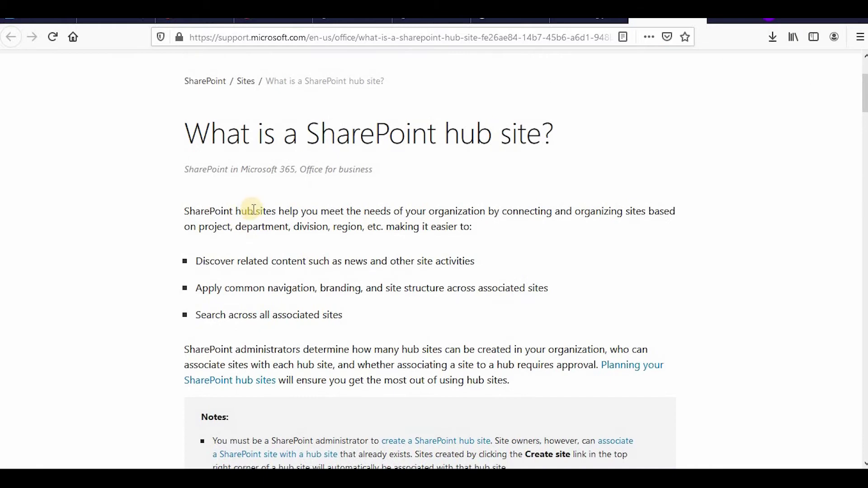
{"action": "left_click_drag", "start_coordinate": [292, 211], "coordinate": [679, 213]}
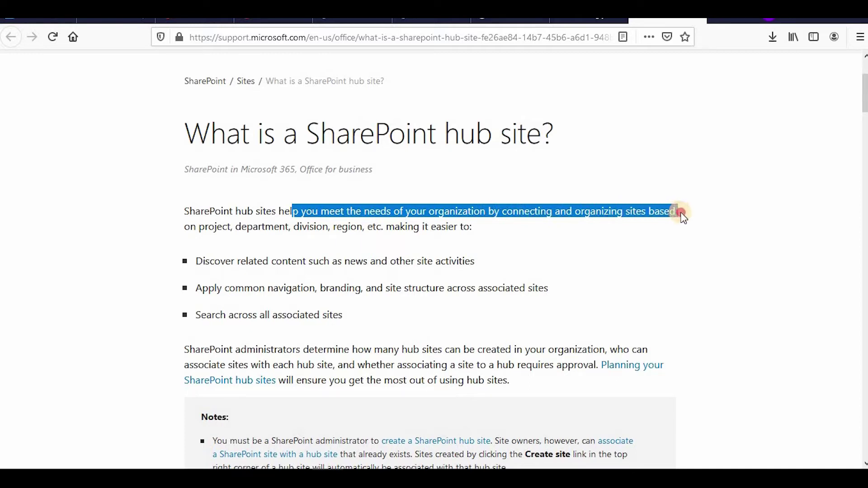
{"action": "left_click_drag", "start_coordinate": [205, 228], "coordinate": [396, 230]}
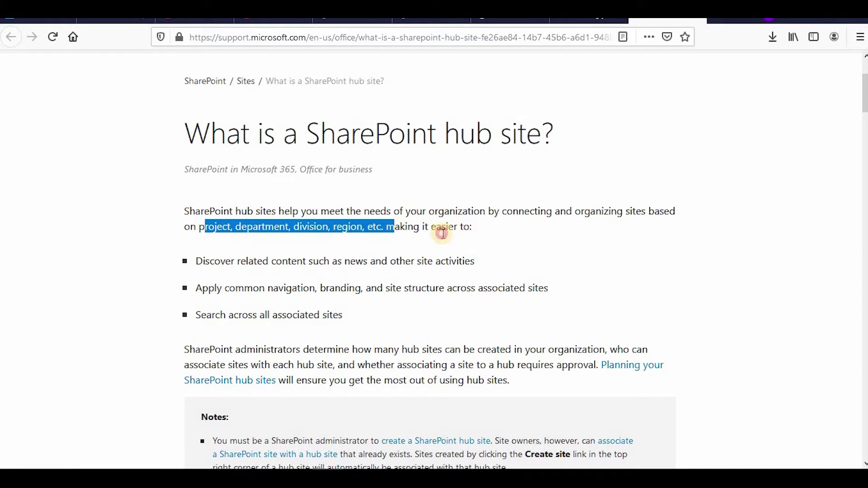
{"action": "left_click_drag", "start_coordinate": [475, 229], "coordinate": [198, 214]}
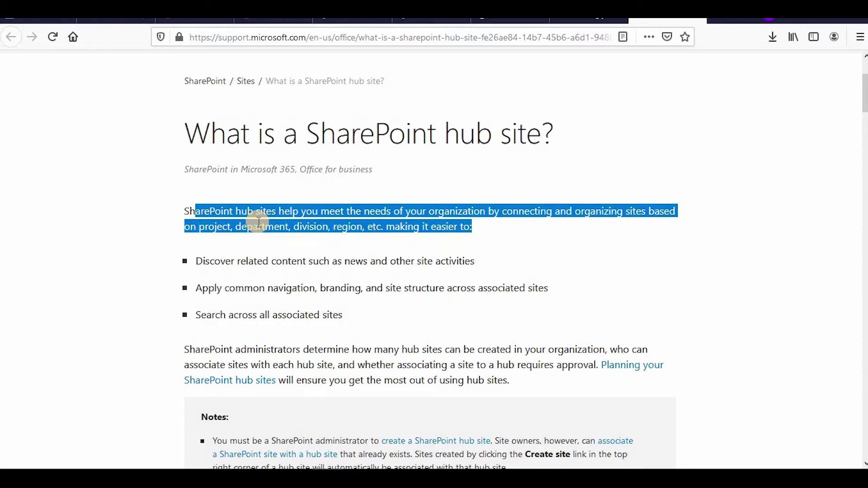
{"action": "left_click", "coordinate": [580, 149]}
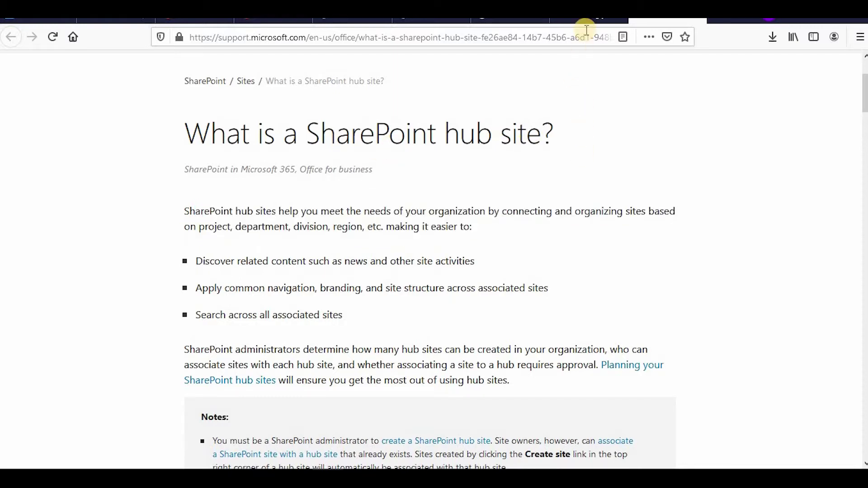
- Switch to the Planning your SharePoint hub sites article and scroll through its hub diagram
{"action": "left_click", "coordinate": [586, 21]}
{"action": "scroll", "coordinate": [560, 273], "scroll_direction": "up", "scroll_amount": 3}
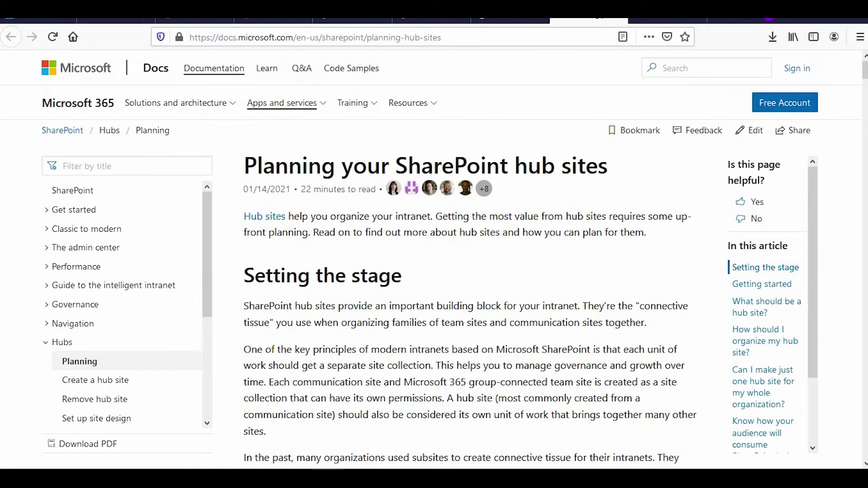
{"action": "left_click", "coordinate": [519, 44]}
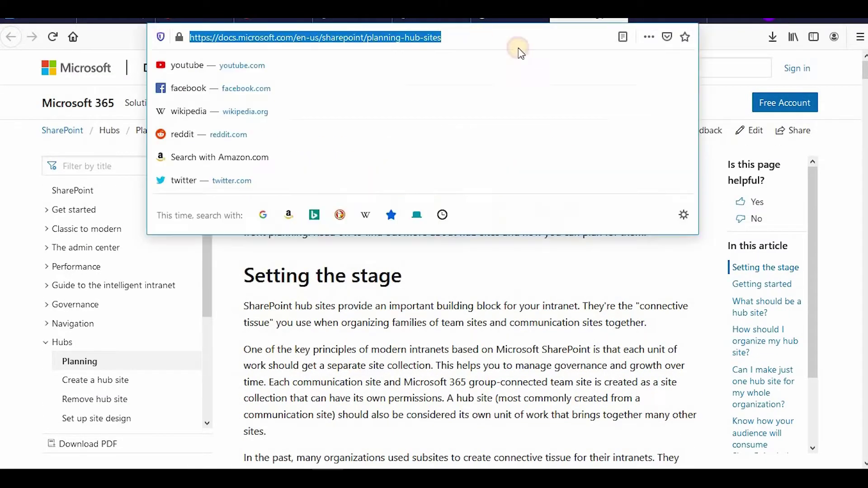
{"action": "left_click", "coordinate": [531, 359]}
{"action": "scroll", "coordinate": [524, 316], "scroll_direction": "down", "scroll_amount": 20}
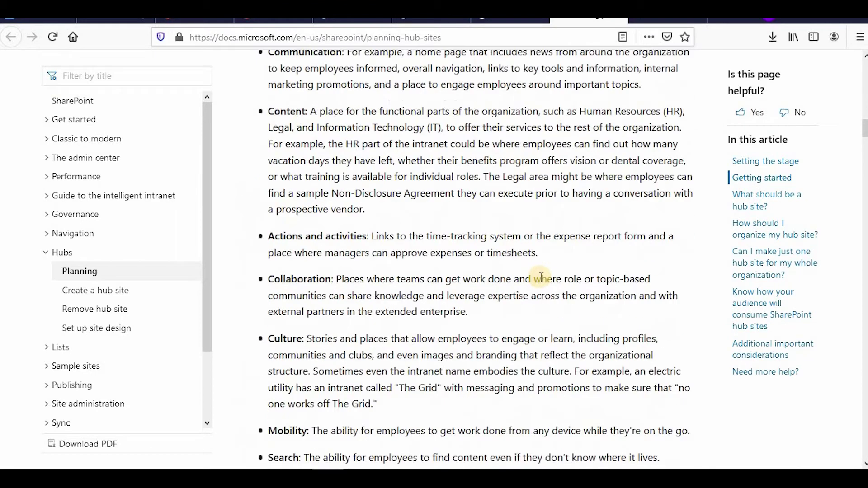
{"action": "scroll", "coordinate": [541, 277], "scroll_direction": "down", "scroll_amount": 10}
{"action": "scroll", "coordinate": [558, 277], "scroll_direction": "down", "scroll_amount": 10}
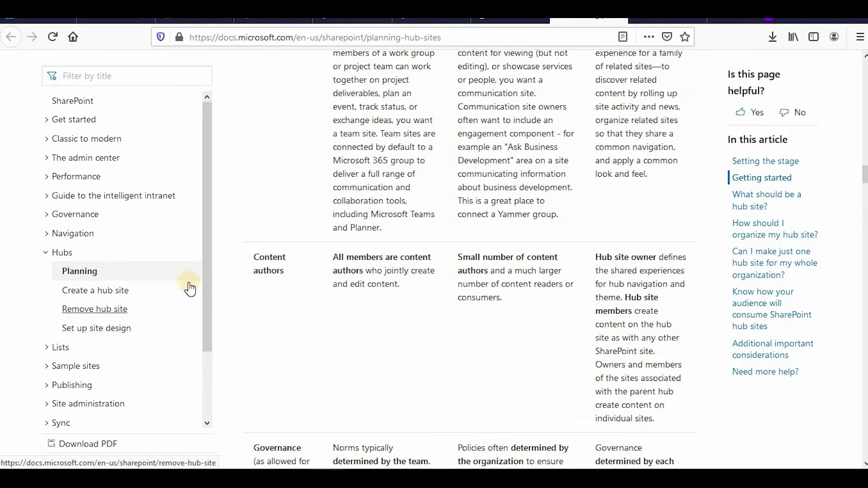
{"action": "scroll", "coordinate": [459, 243], "scroll_direction": "up", "scroll_amount": 15}
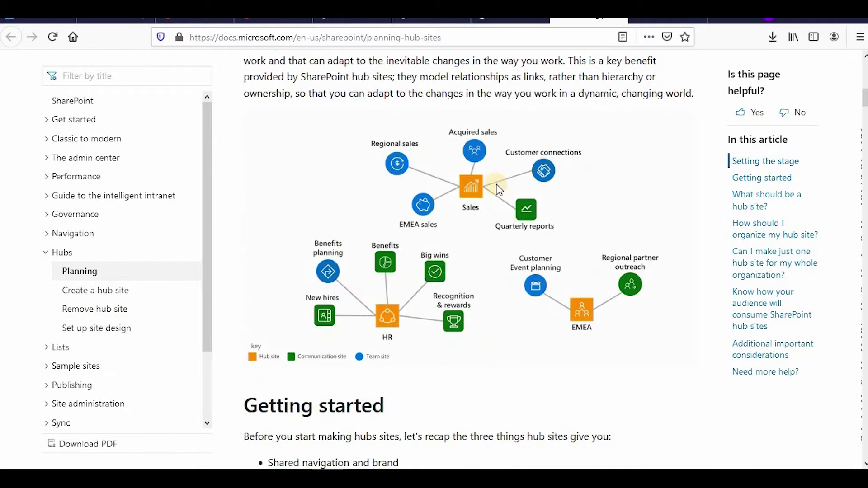
{"action": "scroll", "coordinate": [451, 151], "scroll_direction": "up", "scroll_amount": 2}
{"action": "scroll", "coordinate": [440, 184], "scroll_direction": "down", "scroll_amount": 4}
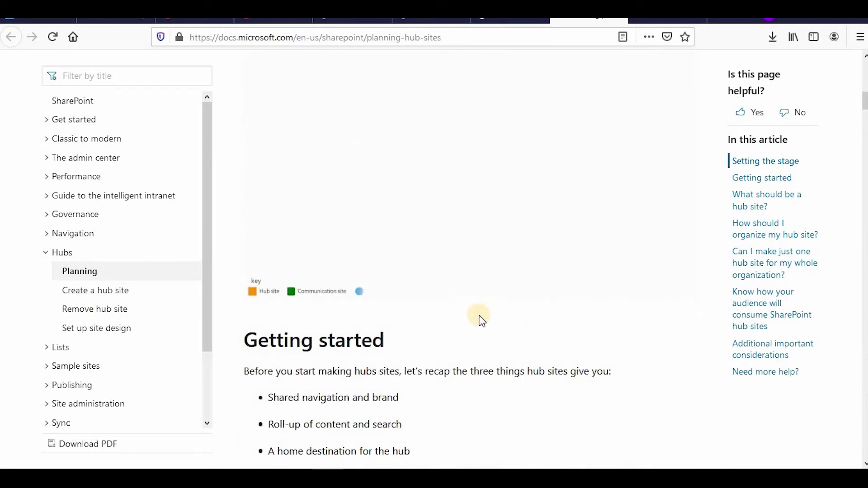
{"action": "scroll", "coordinate": [449, 276], "scroll_direction": "up", "scroll_amount": 4}
{"action": "scroll", "coordinate": [535, 302], "scroll_direction": "down", "scroll_amount": 3}
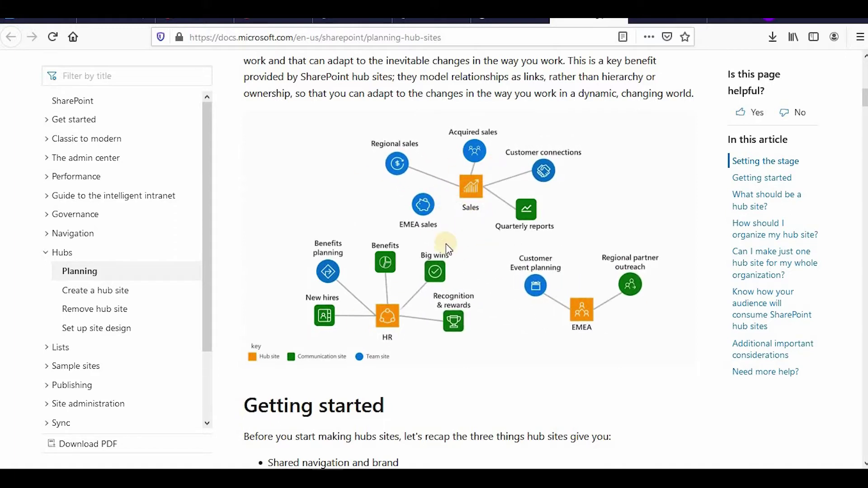
- Scroll further down the Planning hub sites article, then back up toward the top
{"action": "scroll", "coordinate": [447, 246], "scroll_direction": "down", "scroll_amount": 20}
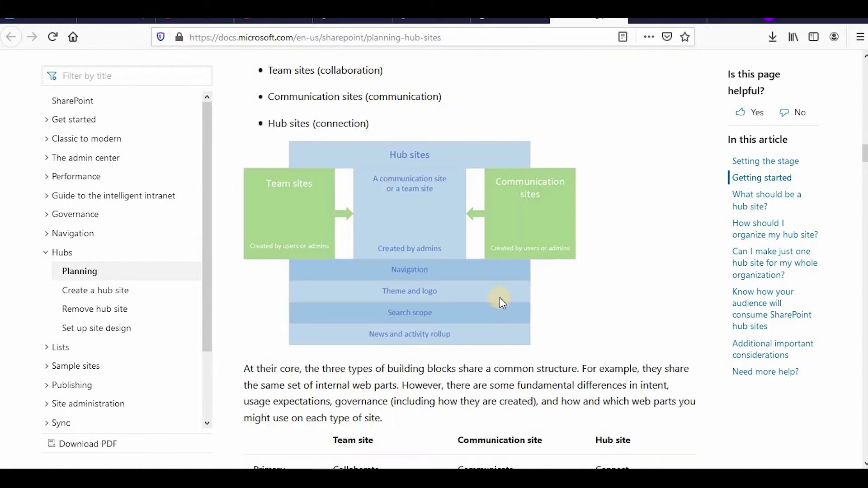
{"action": "scroll", "coordinate": [528, 304], "scroll_direction": "down", "scroll_amount": 20}
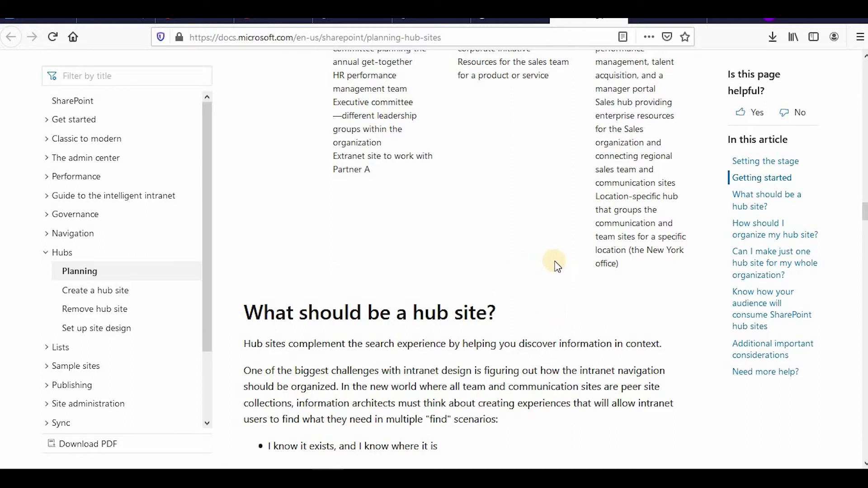
{"action": "scroll", "coordinate": [533, 273], "scroll_direction": "down", "scroll_amount": 4}
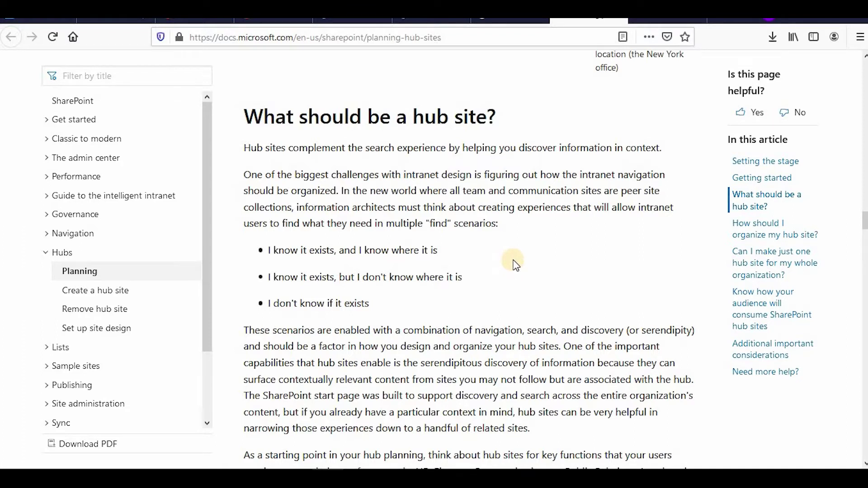
{"action": "scroll", "coordinate": [516, 262], "scroll_direction": "up", "scroll_amount": 20}
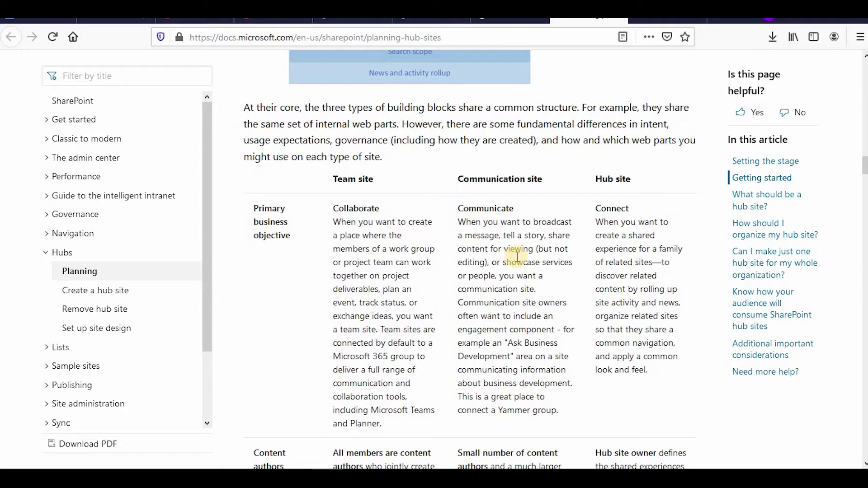
{"action": "scroll", "coordinate": [520, 259], "scroll_direction": "up", "scroll_amount": 15}
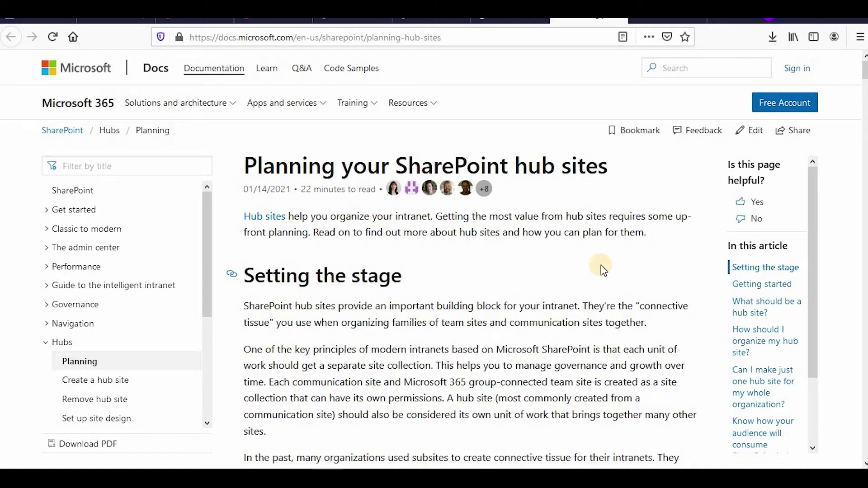
- In the admin center's Sites > Active sites, start creating a new Communication site
{"action": "left_click", "coordinate": [436, 25]}
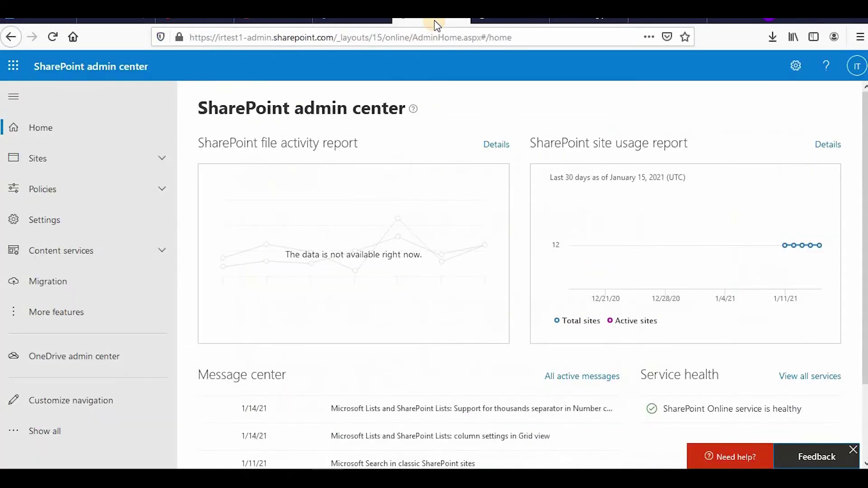
{"action": "left_click", "coordinate": [97, 163]}
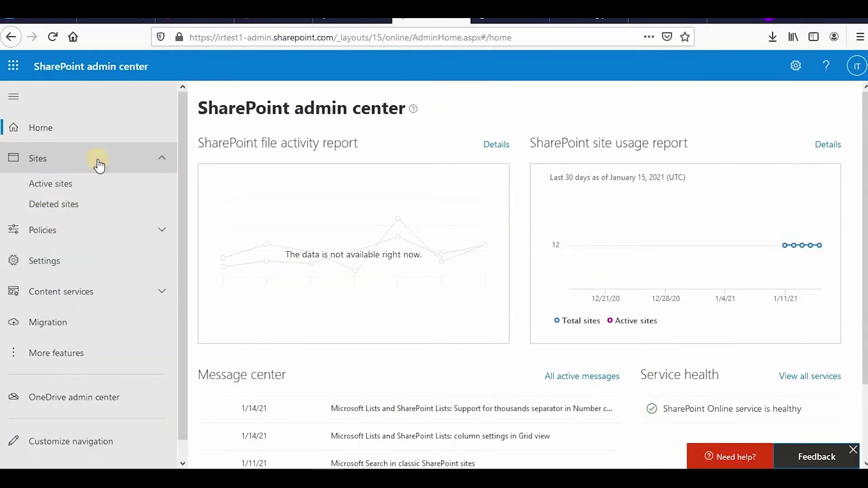
{"action": "left_click", "coordinate": [106, 189]}
{"action": "left_click", "coordinate": [218, 167]}
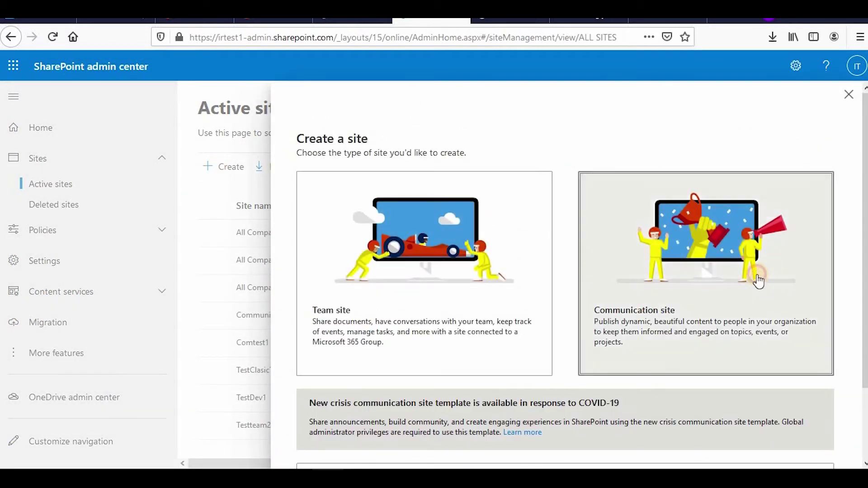
{"action": "left_click", "coordinate": [758, 277]}
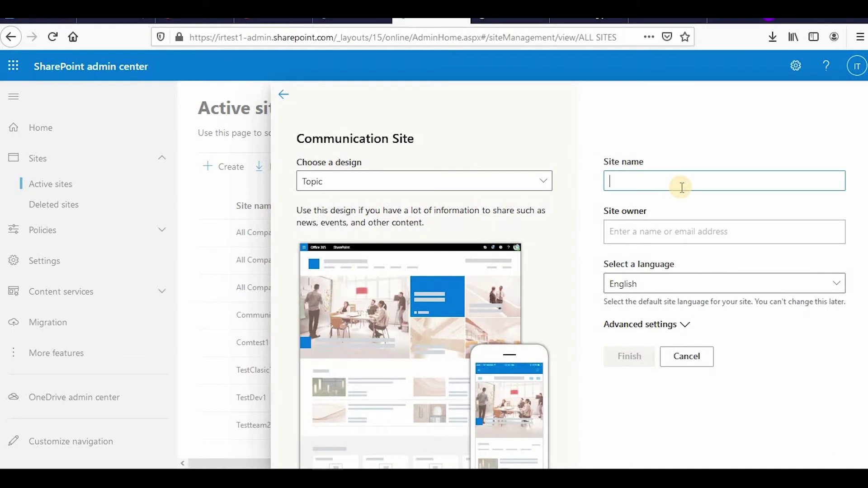
- Name the site TestHubSite, set the suggested test account as owner, review advanced settings and finish
{"action": "type", "text": "Test"}
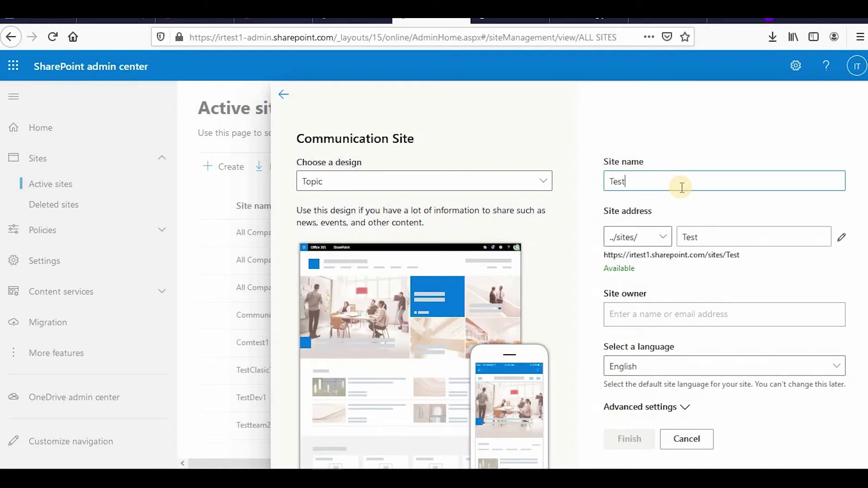
{"action": "type", "text": "HubSite"}
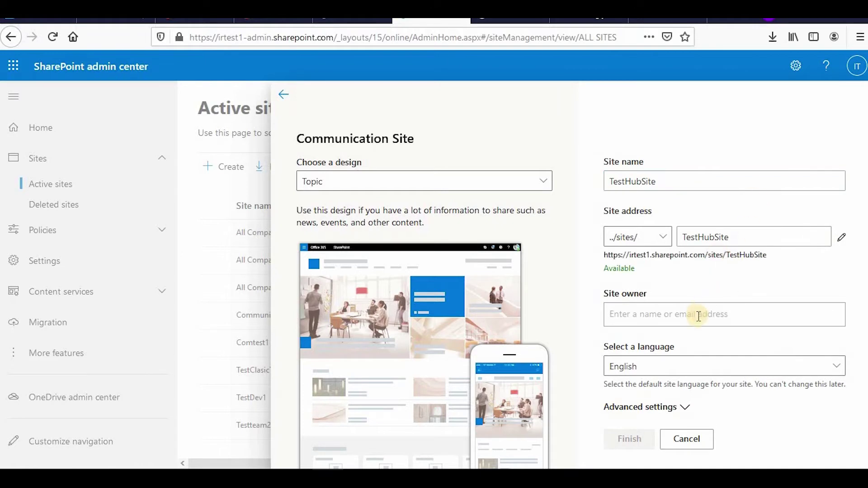
{"action": "left_click", "coordinate": [699, 316]}
{"action": "type", "text": "test"}
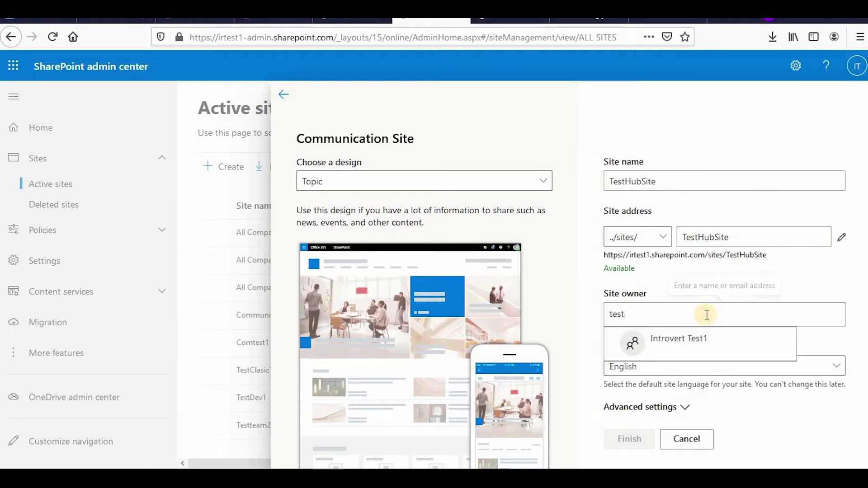
{"action": "left_click", "coordinate": [709, 354]}
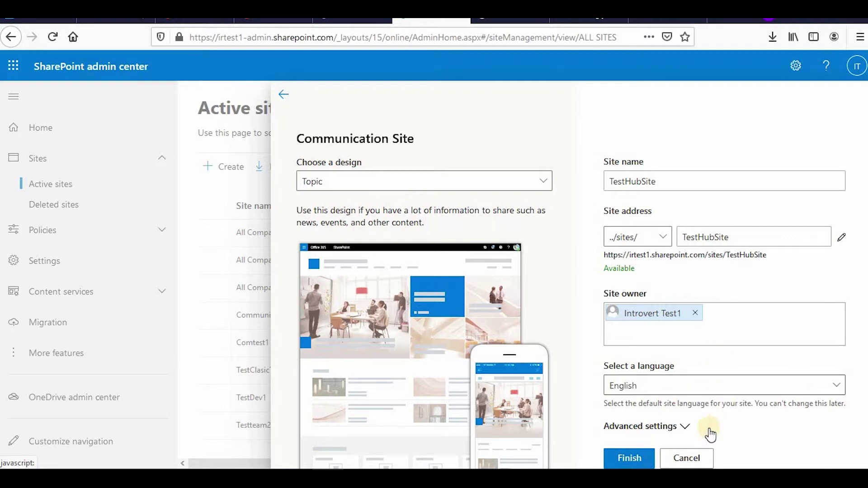
{"action": "left_click", "coordinate": [684, 426]}
{"action": "scroll", "coordinate": [763, 381], "scroll_direction": "down", "scroll_amount": 3}
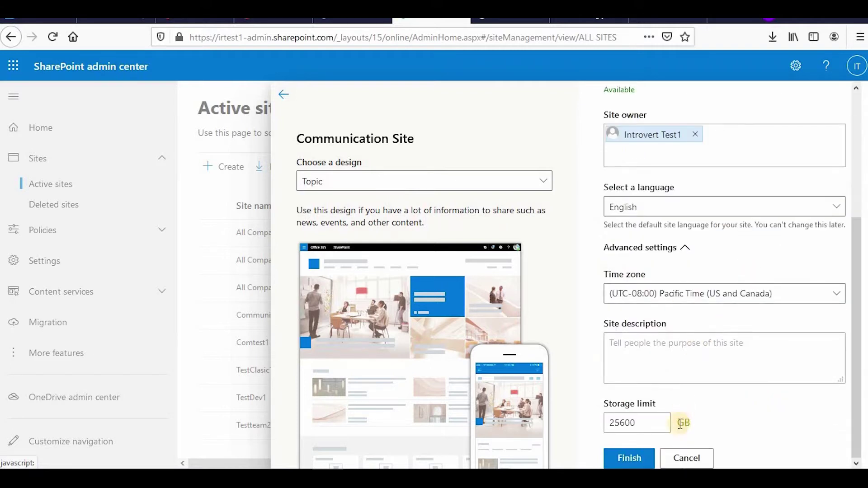
{"action": "left_click", "coordinate": [635, 459]}
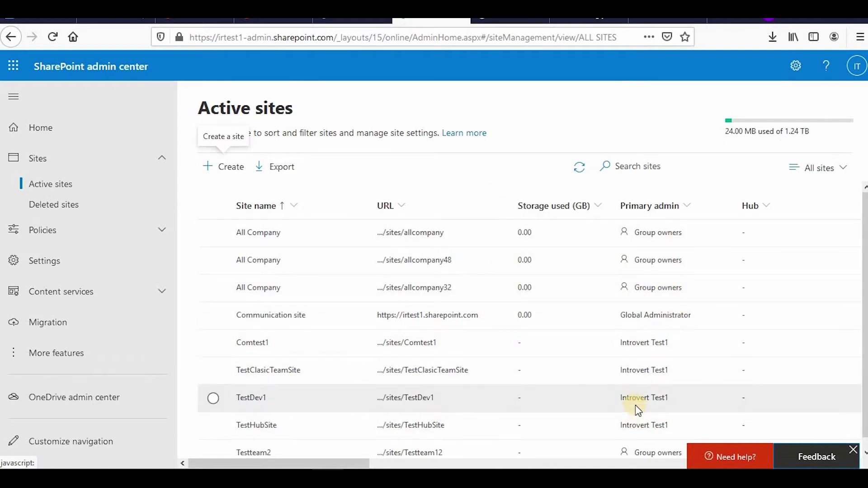
- Refresh Active sites and check the progress of the TestHubSite creation
{"action": "left_click", "coordinate": [587, 174]}
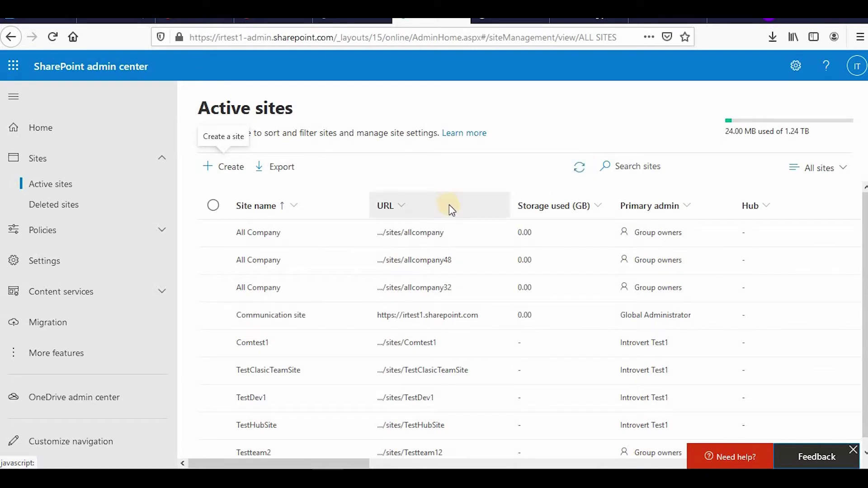
{"action": "left_click", "coordinate": [580, 169]}
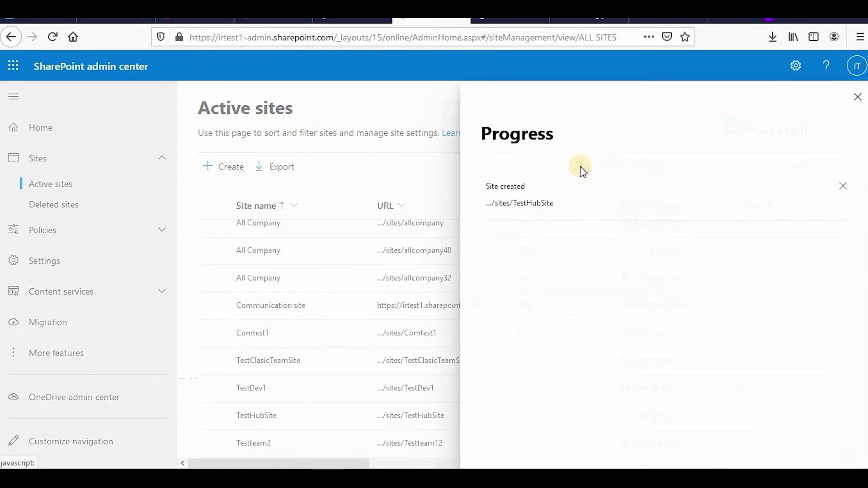
{"action": "left_click", "coordinate": [857, 98]}
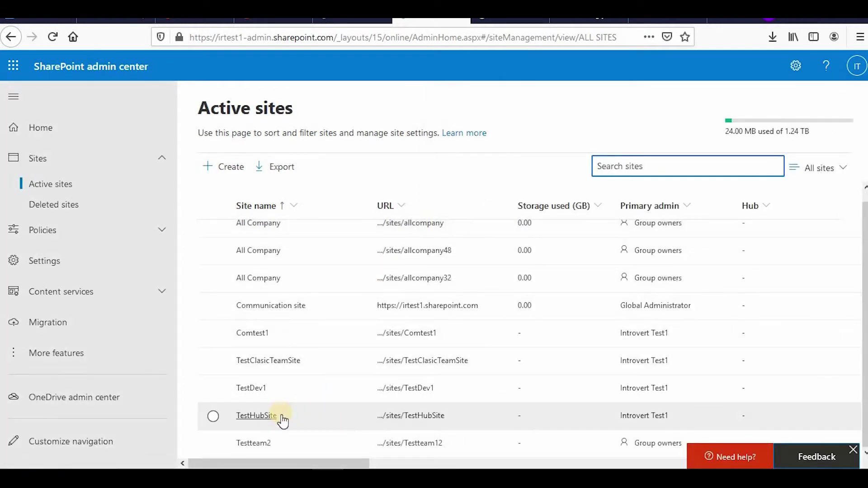
- Select TestHubSite and begin registering it as a hub site
{"action": "left_click", "coordinate": [213, 416]}
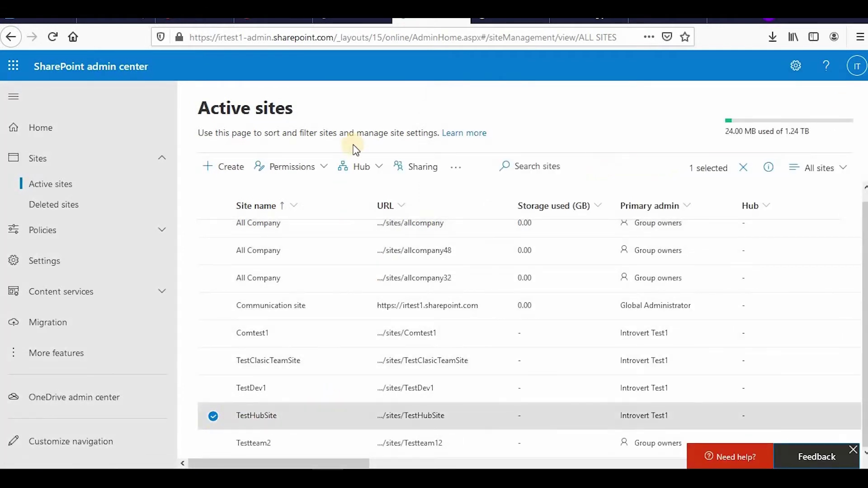
{"action": "left_click", "coordinate": [381, 173]}
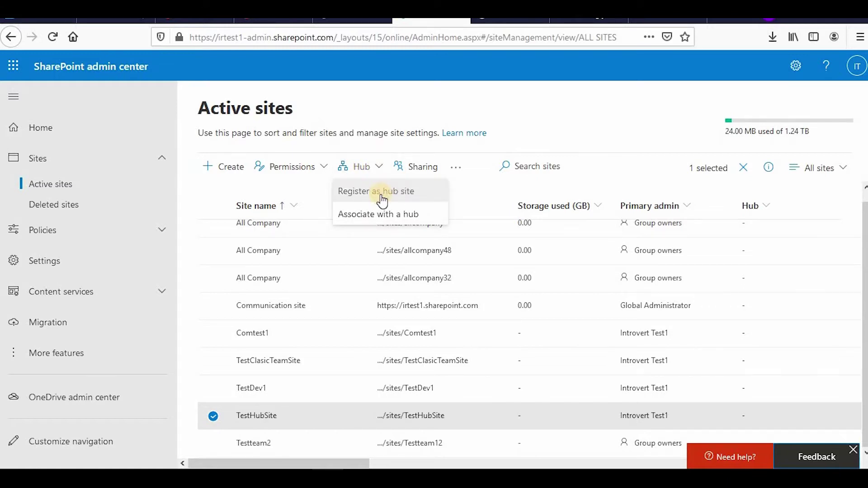
{"action": "left_click", "coordinate": [381, 193]}
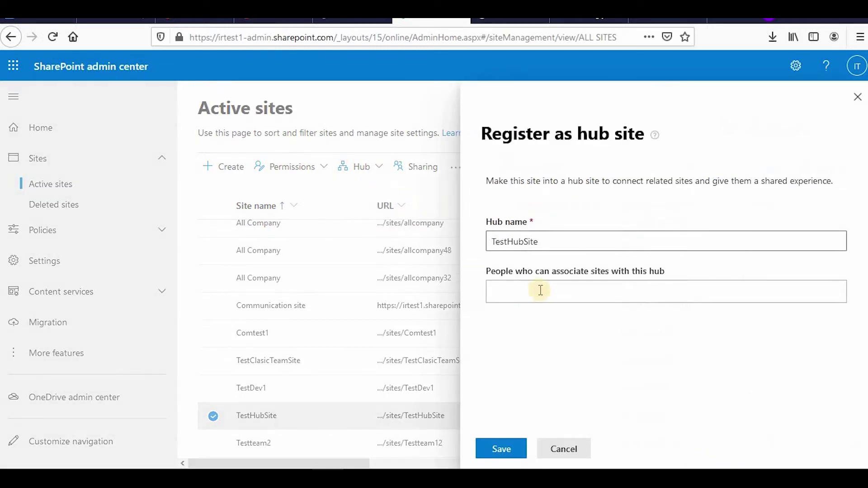
- Choose who can associate sites, save TestHubSite as a hub, and open the TestHubSite site
{"action": "left_click", "coordinate": [540, 290]}
{"action": "left_click", "coordinate": [483, 448]}
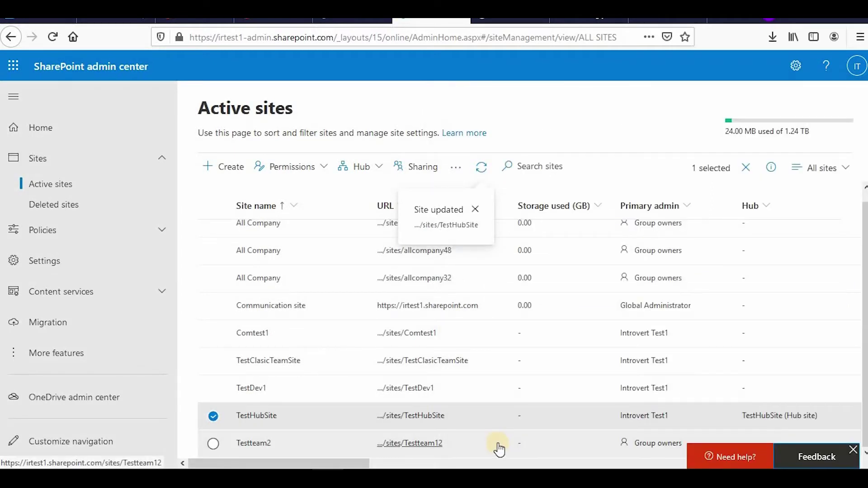
{"action": "left_click", "coordinate": [475, 209]}
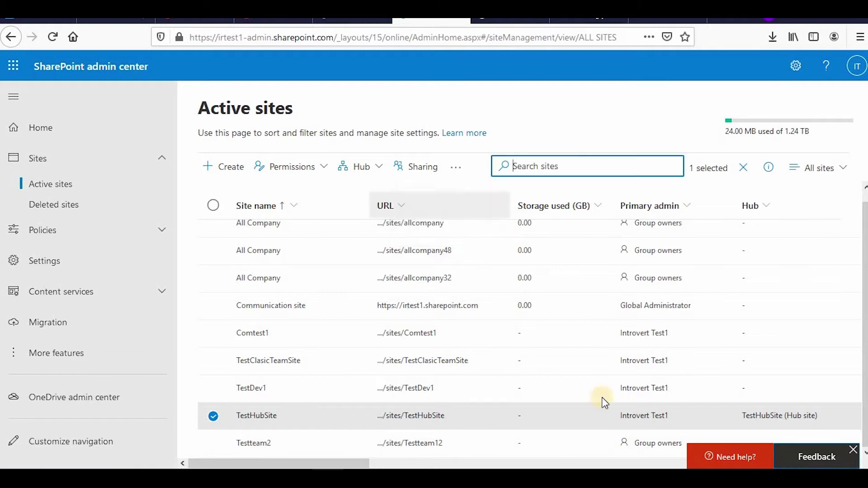
{"action": "left_click", "coordinate": [418, 416]}
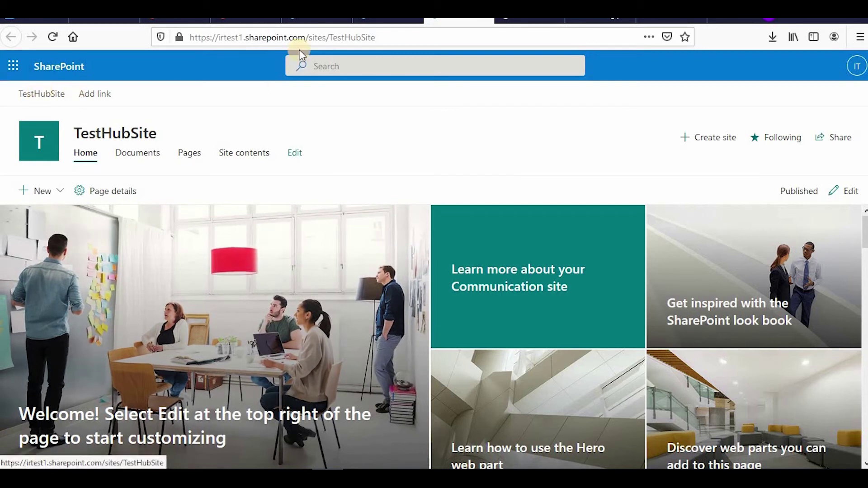
- Back in Active sites, close the TestHubSite details and clear its selection
{"action": "left_click", "coordinate": [387, 18]}
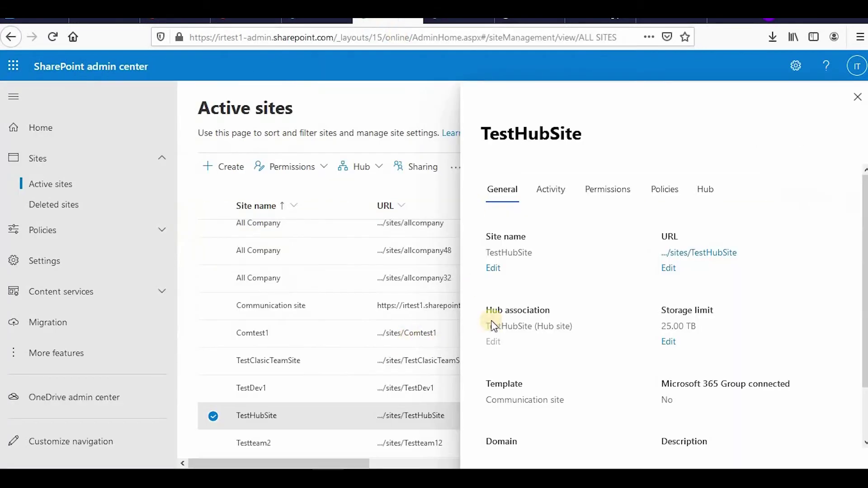
{"action": "left_click", "coordinate": [857, 97]}
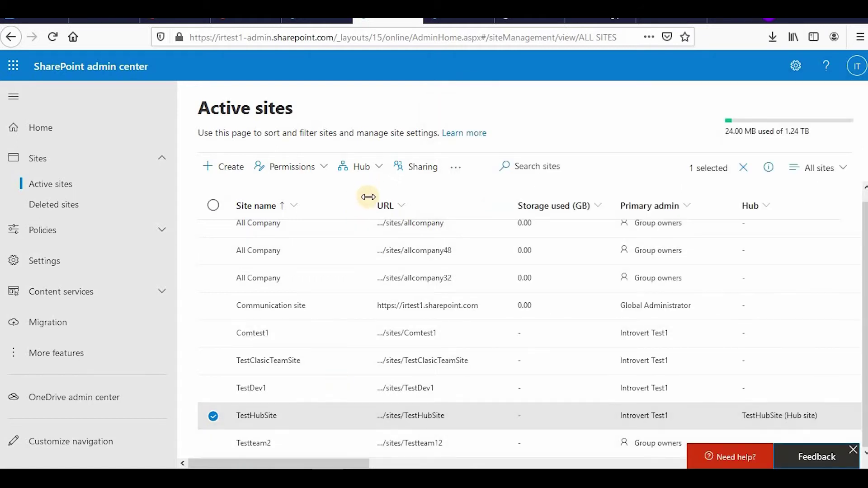
{"action": "left_click", "coordinate": [213, 415]}
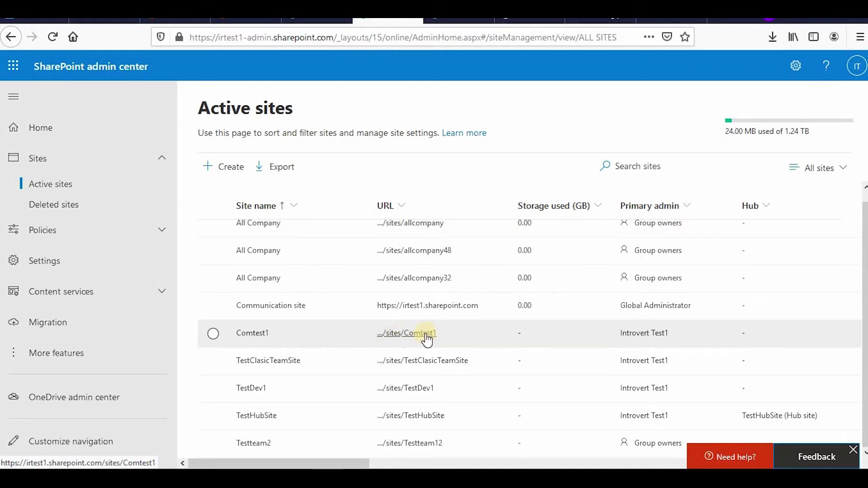
- Associate Comtest1 with the TestHubSite hub and save
{"action": "left_click", "coordinate": [213, 333]}
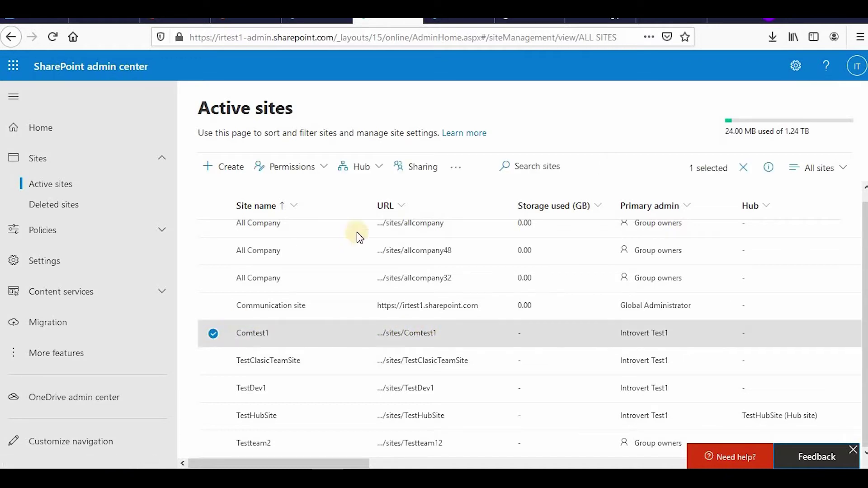
{"action": "left_click", "coordinate": [380, 167]}
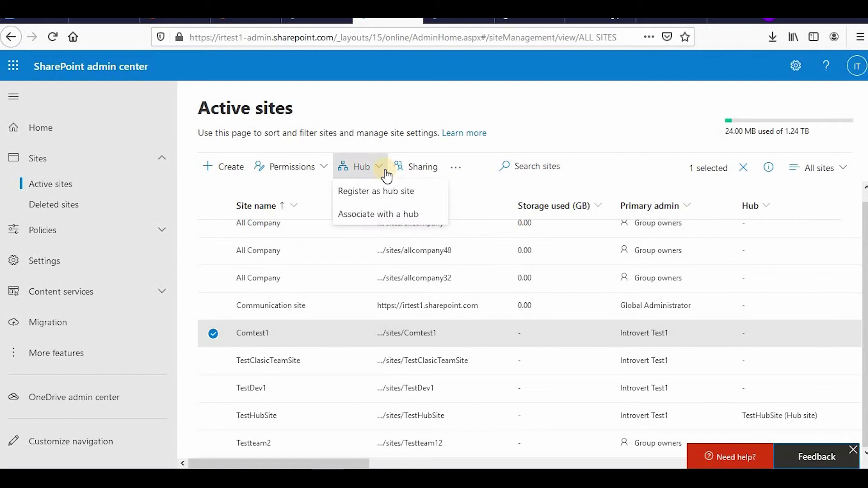
{"action": "left_click", "coordinate": [391, 215]}
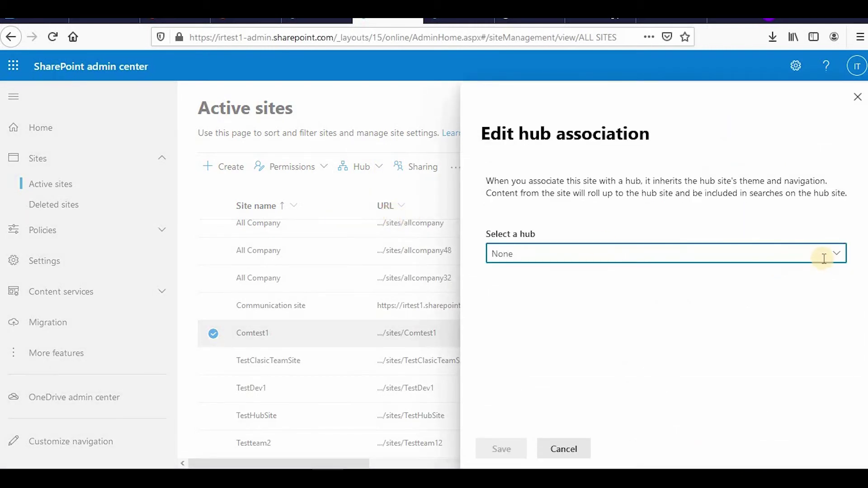
{"action": "left_click", "coordinate": [835, 254]}
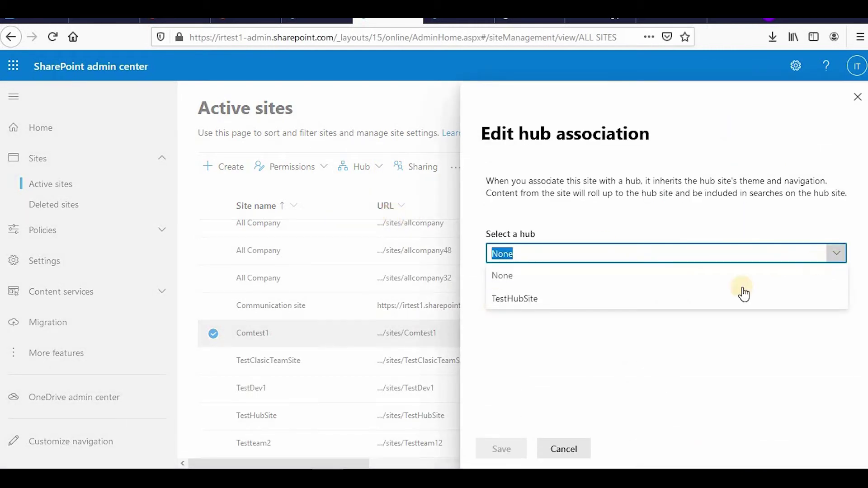
{"action": "left_click", "coordinate": [515, 304]}
{"action": "left_click", "coordinate": [501, 449]}
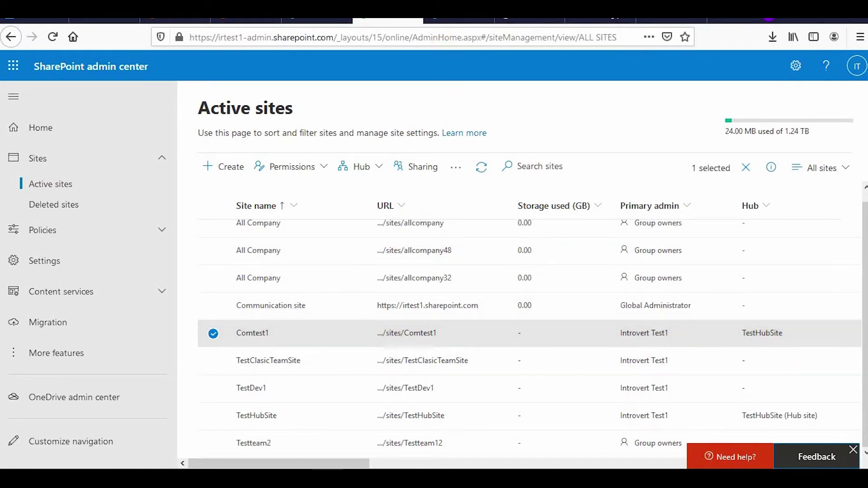
- Check TestHubSite, then open Comtest1 from Active sites, reload it and select its address
{"action": "left_click", "coordinate": [459, 21]}
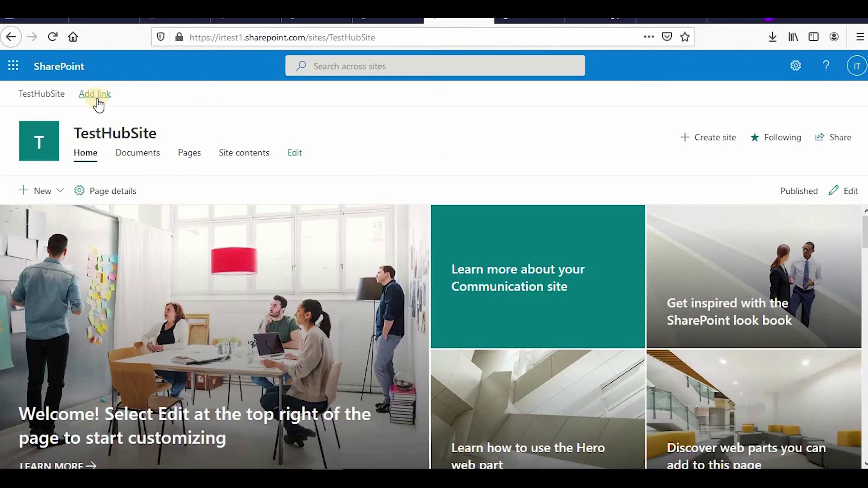
{"action": "left_click", "coordinate": [378, 23]}
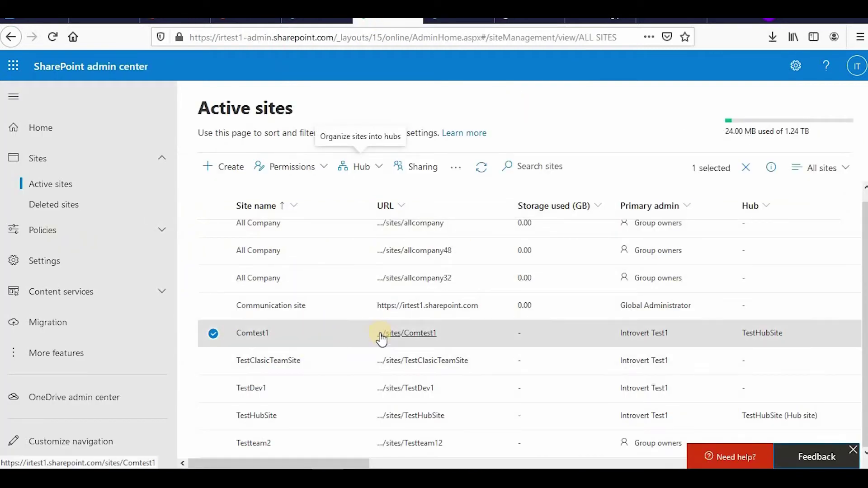
{"action": "left_click", "coordinate": [406, 335]}
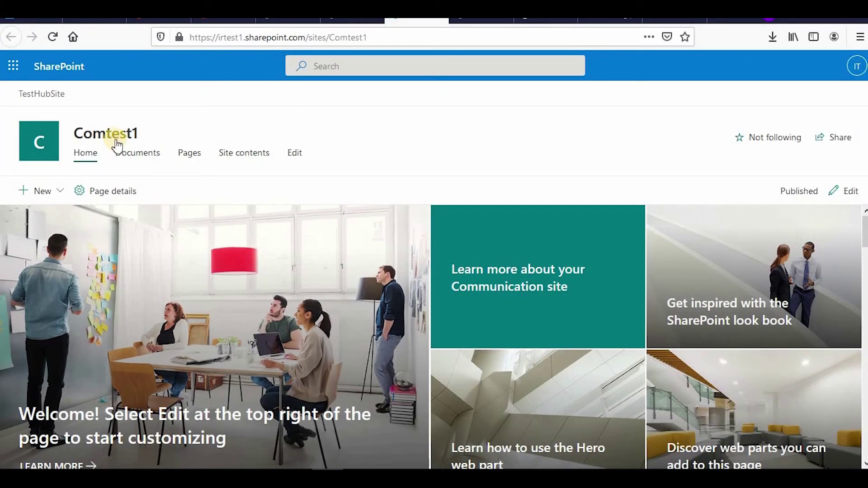
{"action": "left_click", "coordinate": [143, 141]}
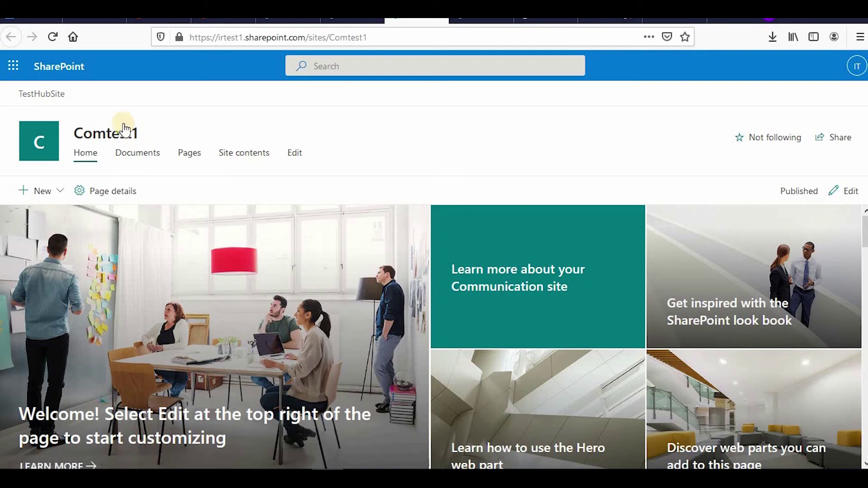
{"action": "left_click", "coordinate": [374, 35]}
{"action": "key", "text": "ctrl+c"}
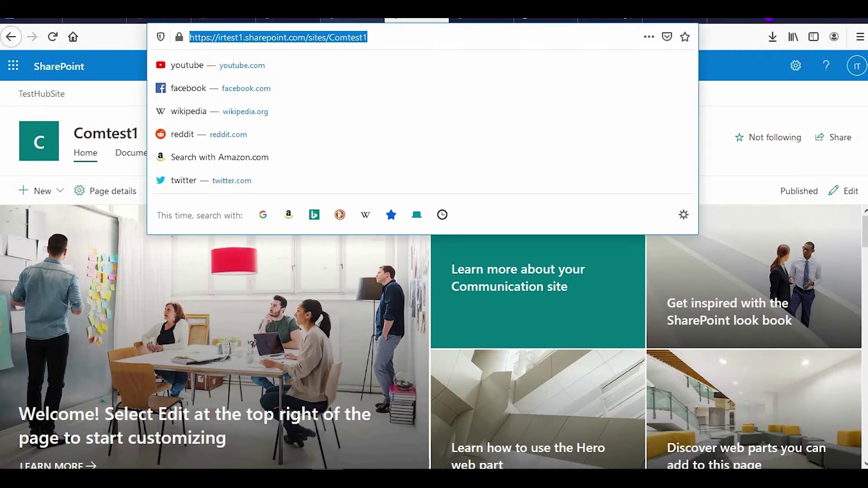
{"action": "left_click", "coordinate": [481, 20]}
- Add a comTest1 link pointing to the Comtest1 site URL to TestHubSite's hub navigation and save
{"action": "left_click", "coordinate": [91, 96]}
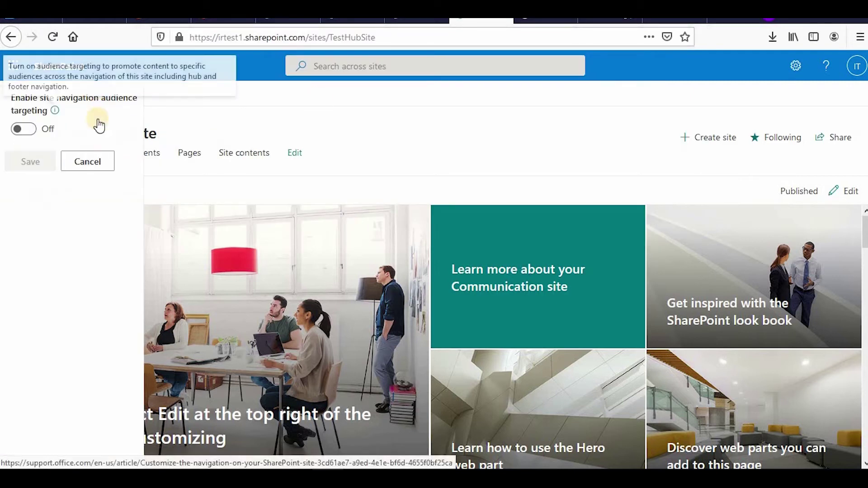
{"action": "left_click", "coordinate": [217, 170]}
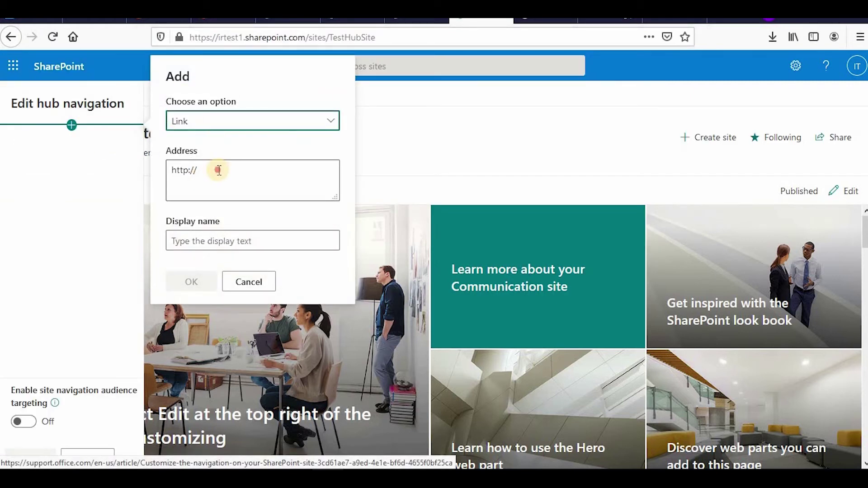
{"action": "key", "text": "ctrl+a"}
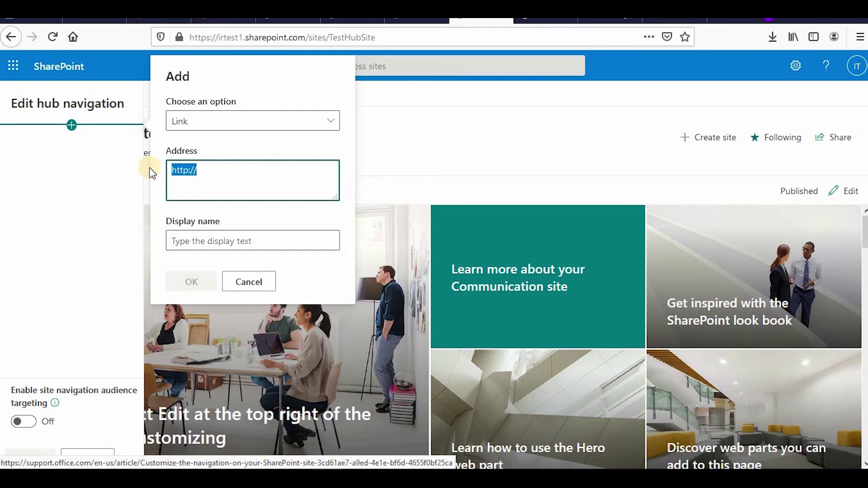
{"action": "key", "text": "ctrl+v"}
{"action": "left_click", "coordinate": [177, 240]}
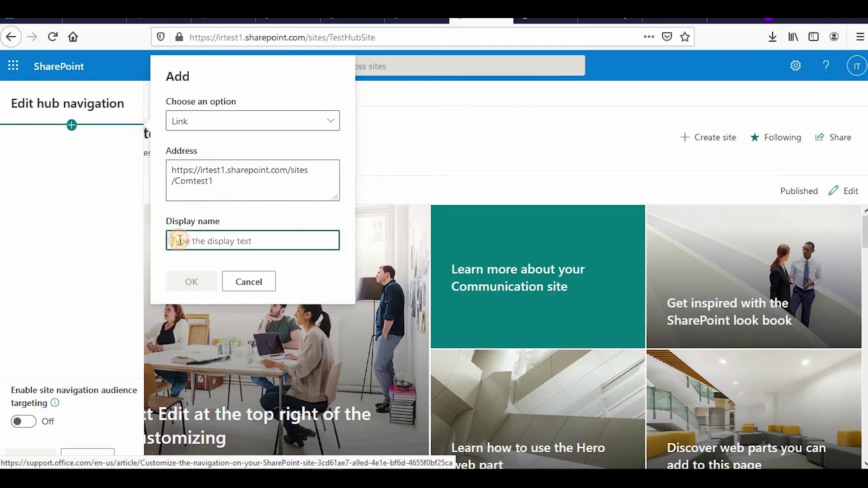
{"action": "type", "text": "v"}
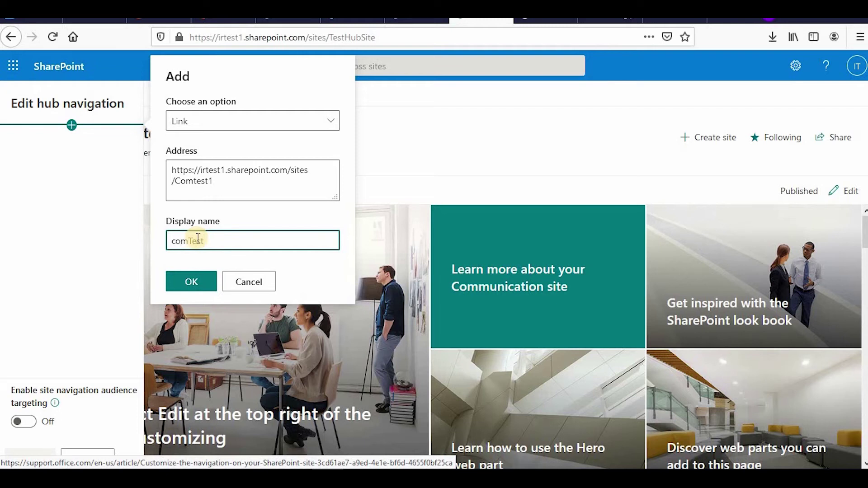
{"action": "left_click", "coordinate": [198, 282]}
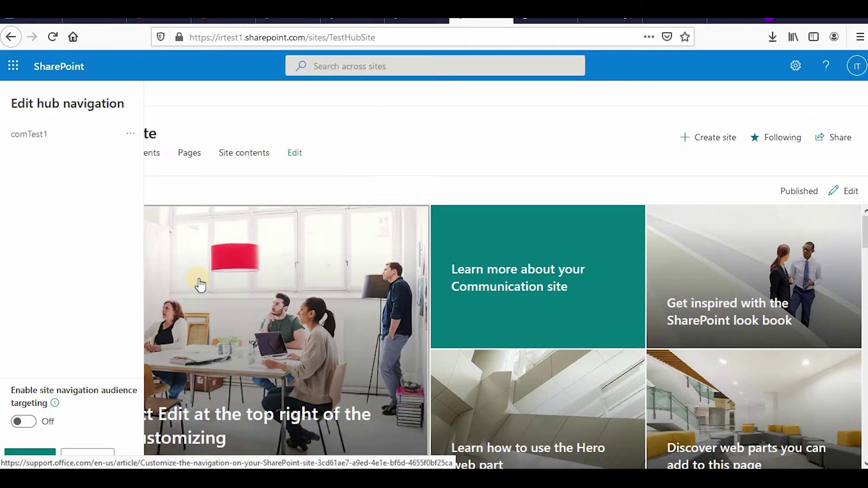
{"action": "left_click", "coordinate": [21, 454]}
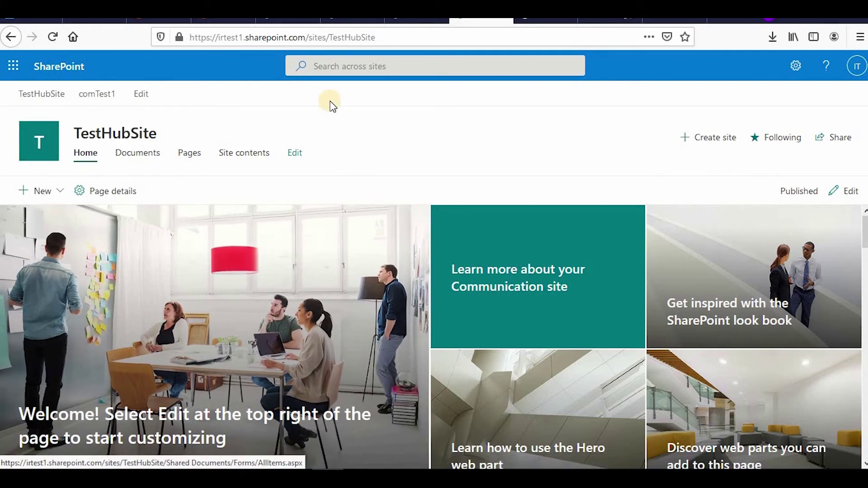
- Reload the hub page, follow the comTest1 hub link to Comtest1, and select its address
{"action": "left_click", "coordinate": [41, 95]}
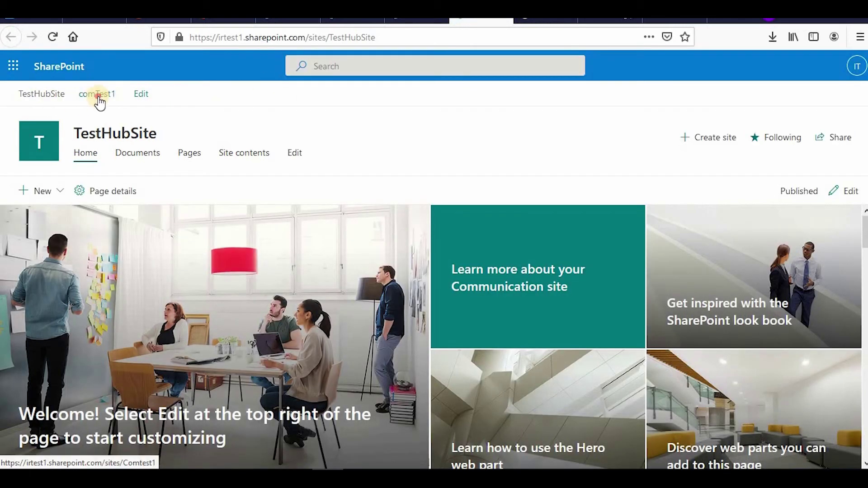
{"action": "left_click", "coordinate": [98, 96]}
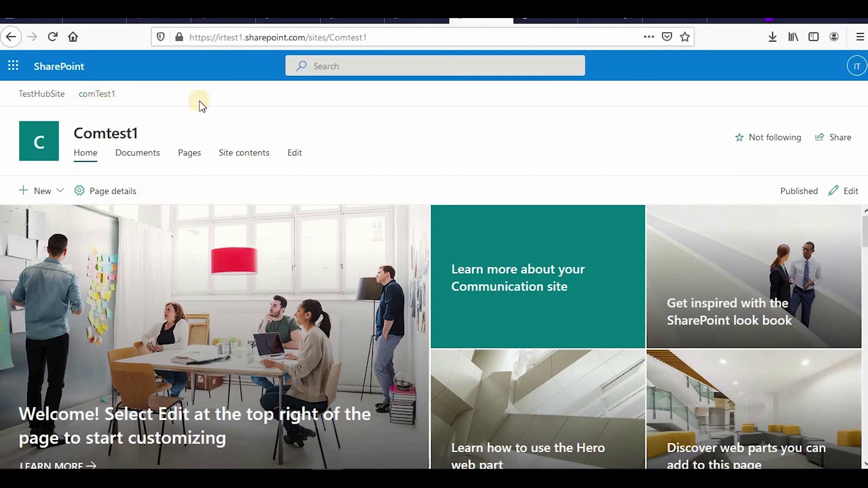
{"action": "left_click", "coordinate": [410, 28]}
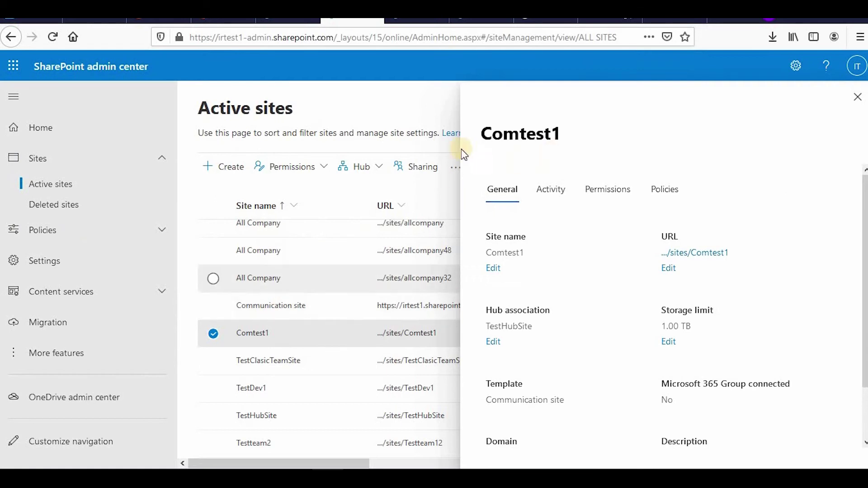
- Select Testteam2 instead of Comtest1 and associate it with the TestHubSite hub
{"action": "left_click", "coordinate": [853, 108]}
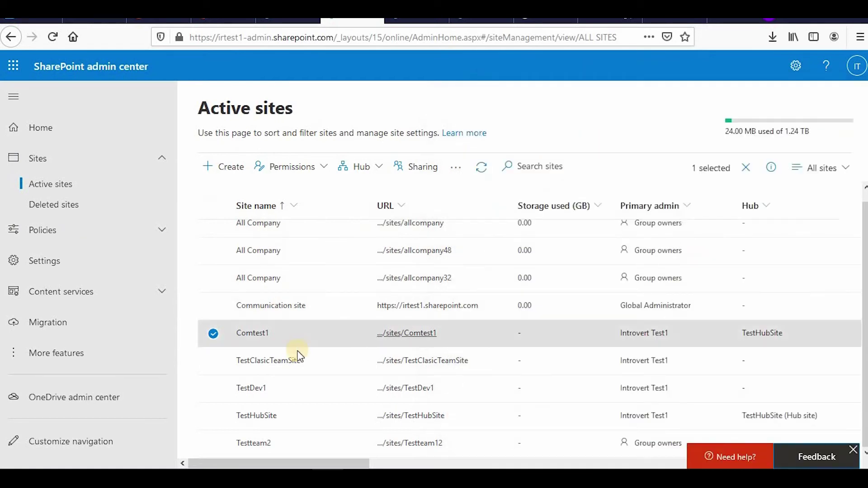
{"action": "left_click", "coordinate": [213, 334]}
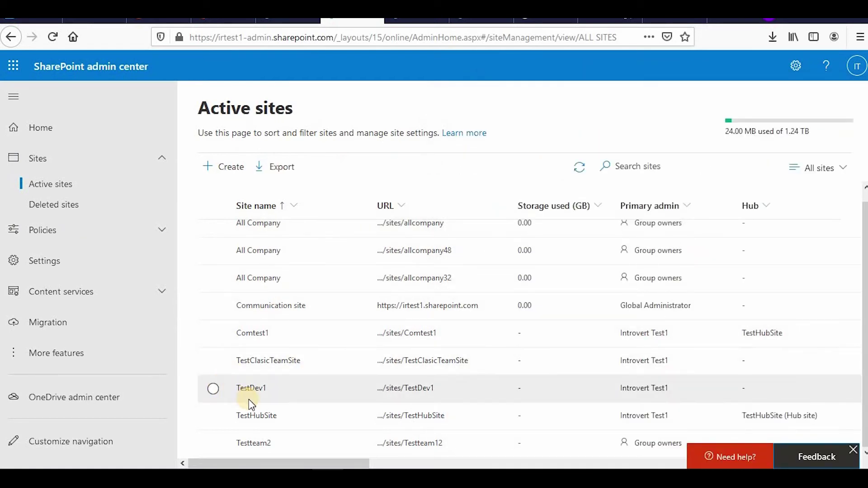
{"action": "left_click", "coordinate": [213, 444]}
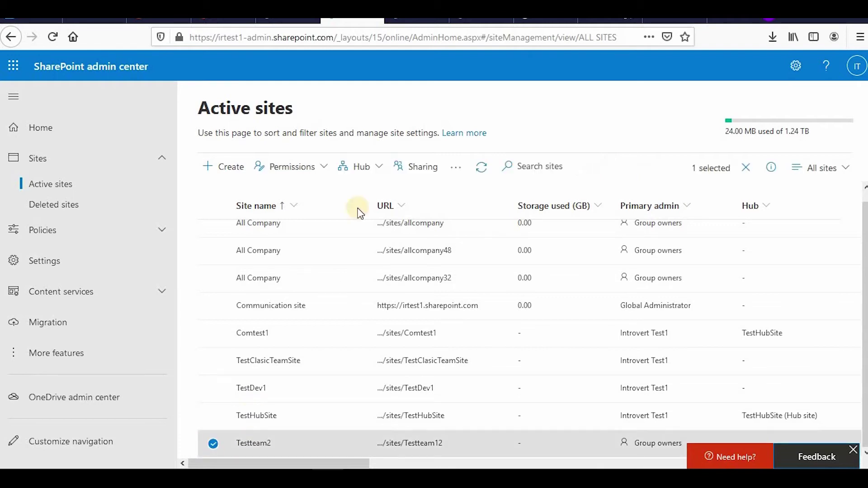
{"action": "left_click", "coordinate": [381, 169]}
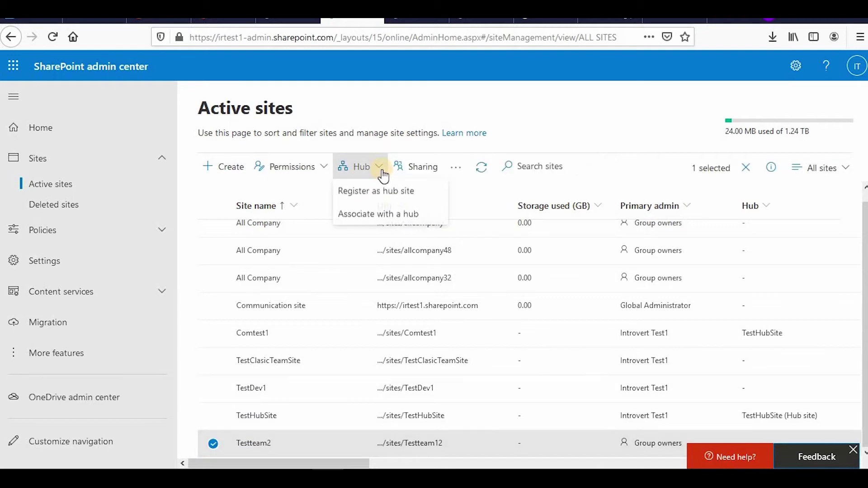
{"action": "left_click", "coordinate": [398, 216]}
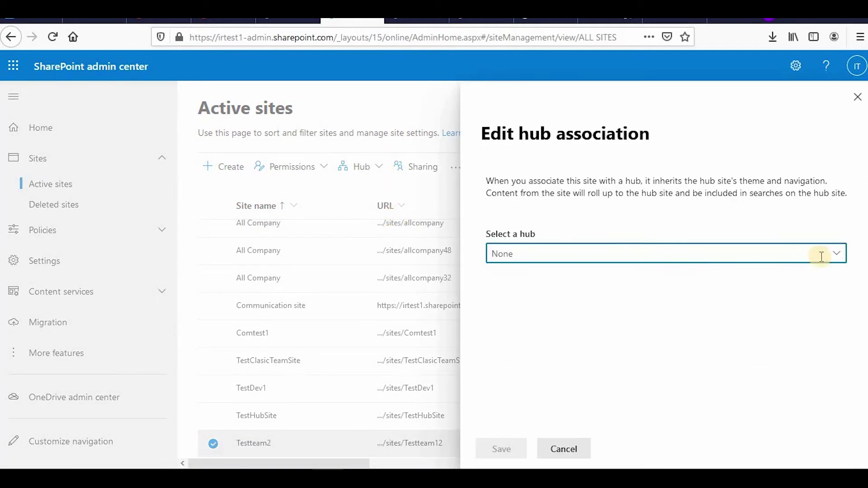
{"action": "left_click", "coordinate": [836, 255]}
{"action": "left_click", "coordinate": [713, 298]}
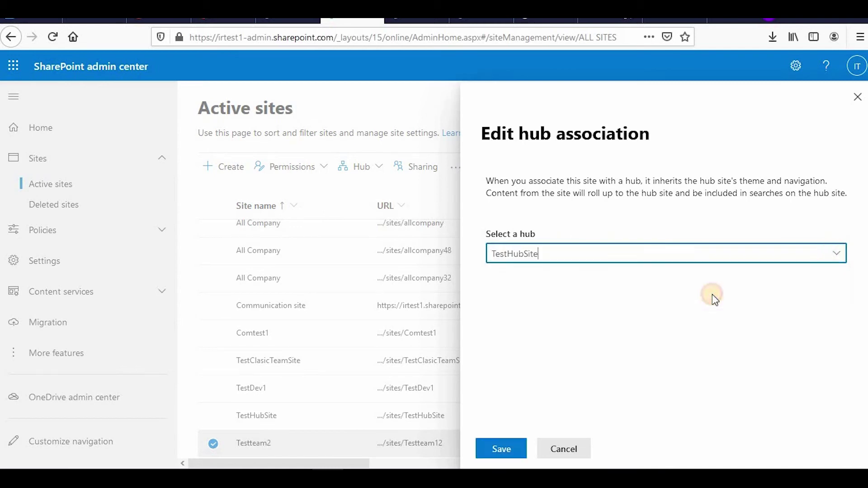
{"action": "left_click", "coordinate": [506, 447]}
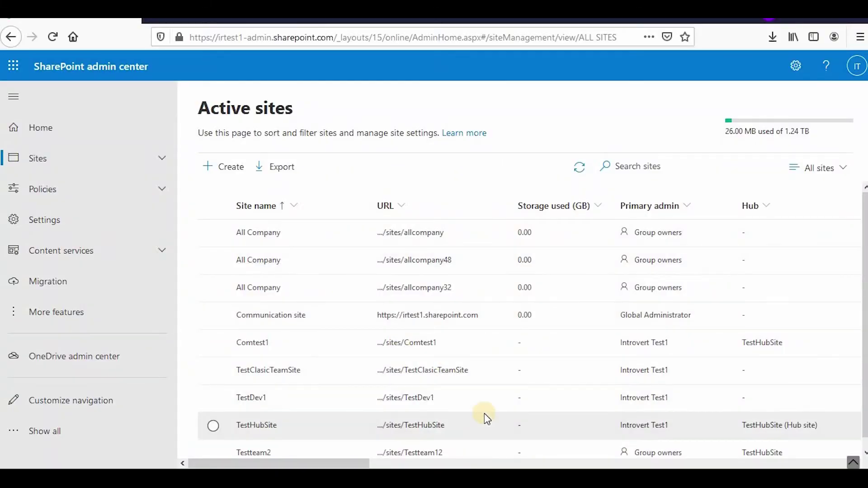
- Scroll Active sites and open the TestHubSite site details
{"action": "scroll", "coordinate": [640, 443], "scroll_direction": "down", "scroll_amount": 1}
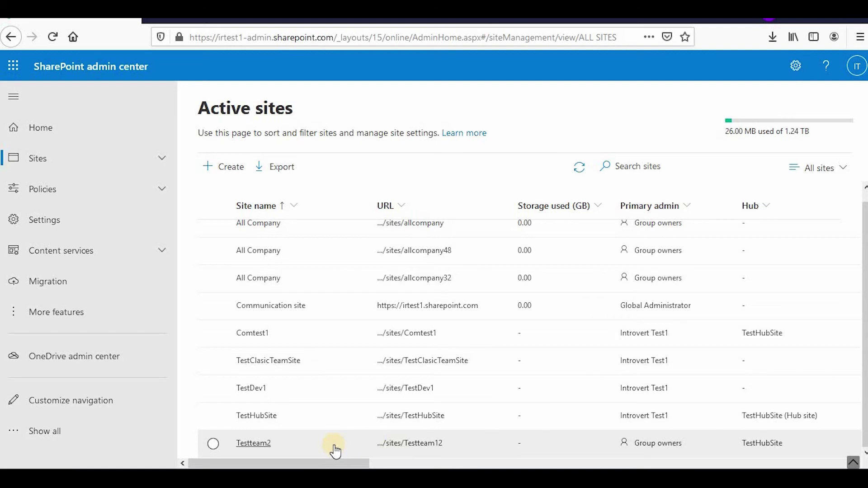
{"action": "left_click", "coordinate": [410, 417]}
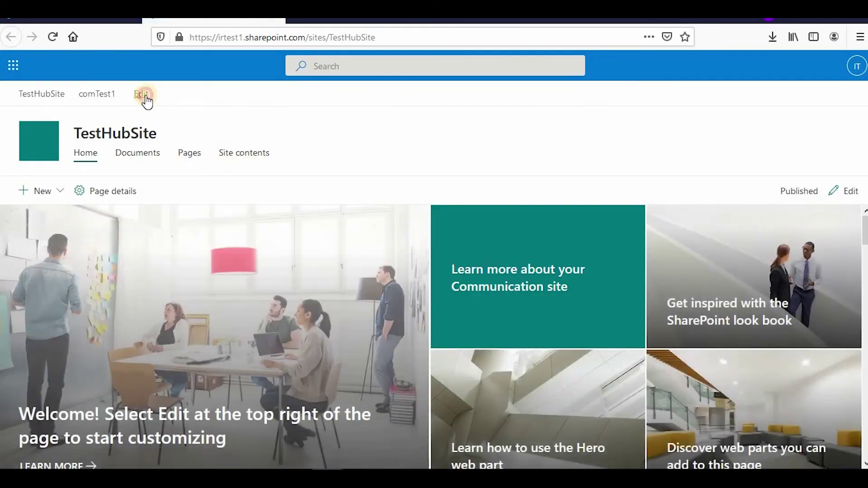
- Start a new hub navigation link and copy the Testteam2 site's web address
{"action": "left_click", "coordinate": [144, 95]}
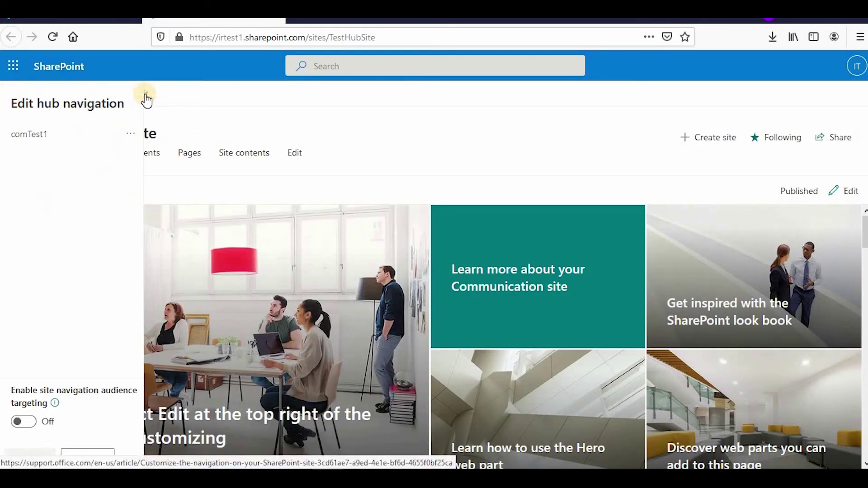
{"action": "left_click", "coordinate": [71, 148]}
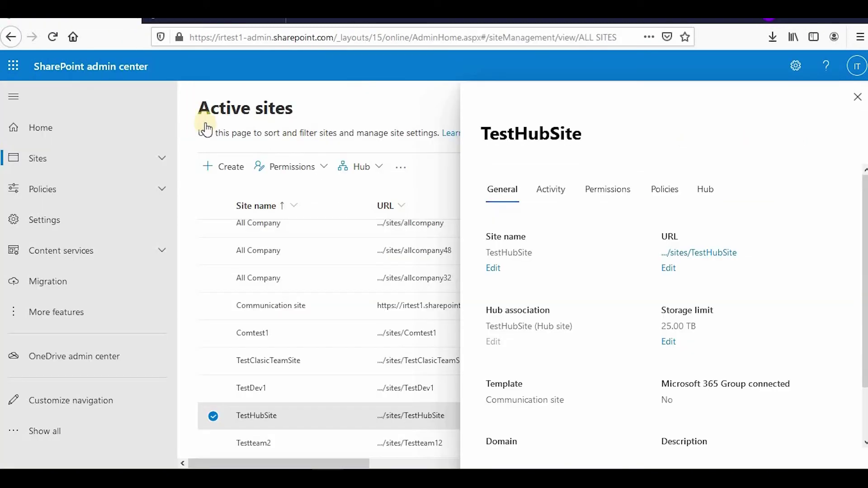
{"action": "left_click", "coordinate": [857, 97]}
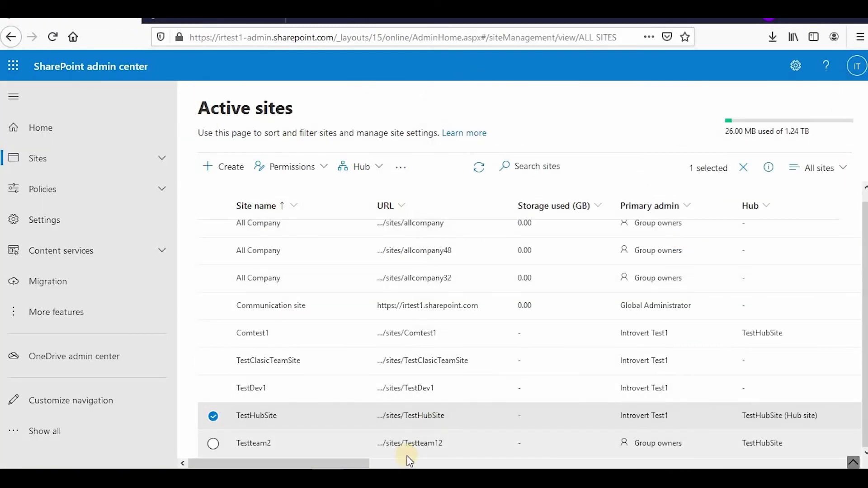
{"action": "left_click", "coordinate": [424, 447]}
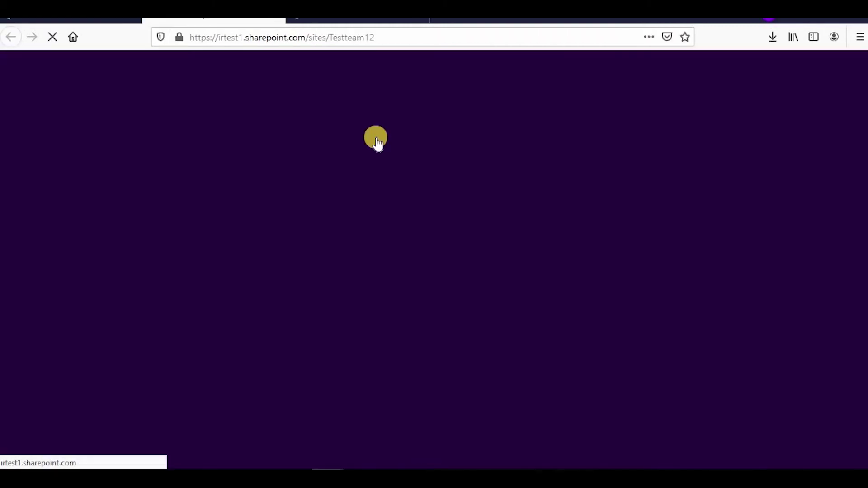
{"action": "left_click", "coordinate": [389, 39]}
{"action": "key", "text": "ctrl+c"}
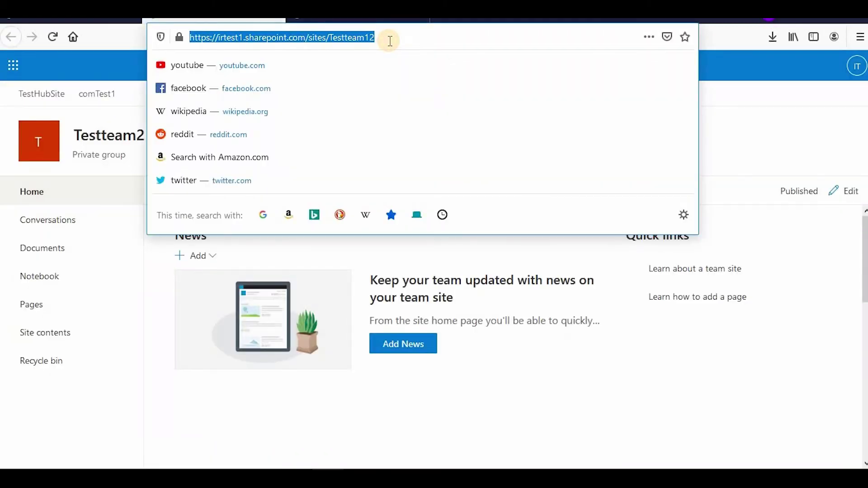
- Add the link with the pasted site address and display name 'MYteamSite'
{"action": "key", "text": "ctrl+Tab"}
{"action": "left_click", "coordinate": [221, 175]}
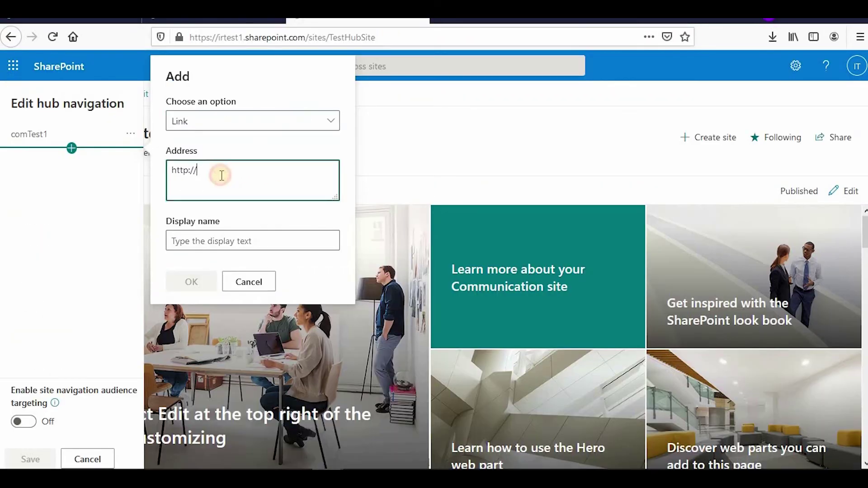
{"action": "key", "text": "ctrl+v"}
{"action": "left_click", "coordinate": [286, 239]}
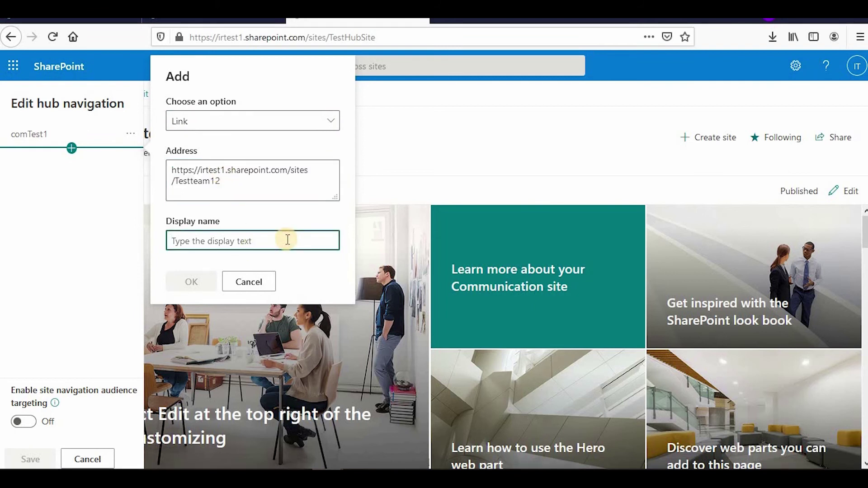
{"action": "type", "text": "MYteamSite"}
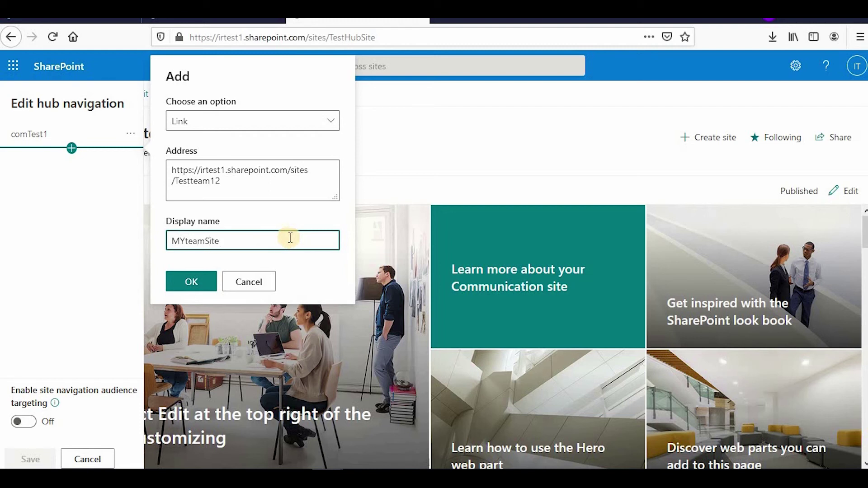
{"action": "left_click", "coordinate": [191, 281]}
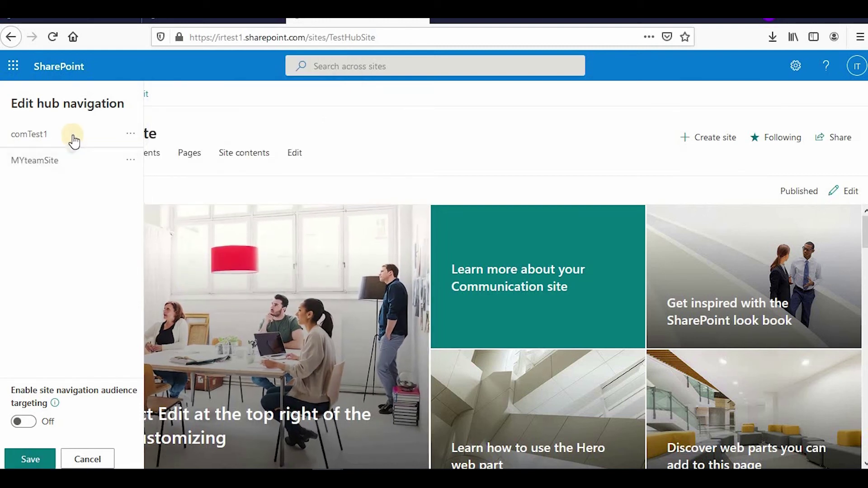
- Edit the comTest1 hub link and change its display name to 'MyCommSite'
{"action": "left_click", "coordinate": [130, 134]}
{"action": "left_click", "coordinate": [143, 158]}
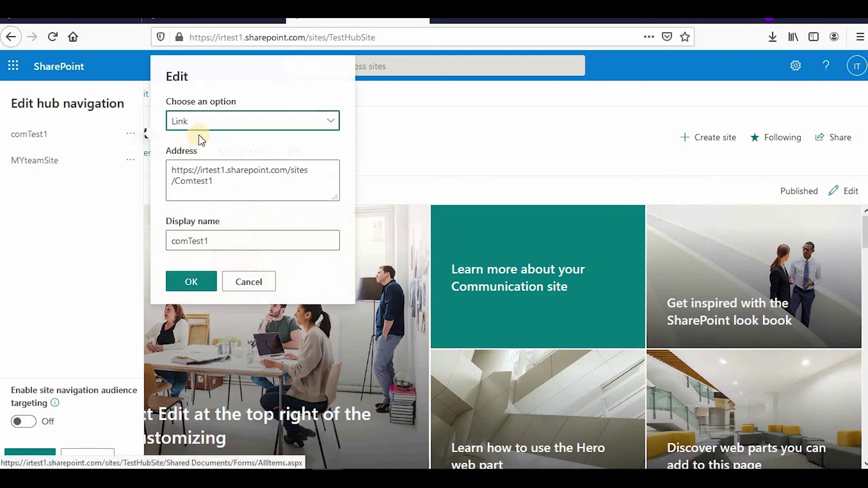
{"action": "left_click", "coordinate": [219, 239]}
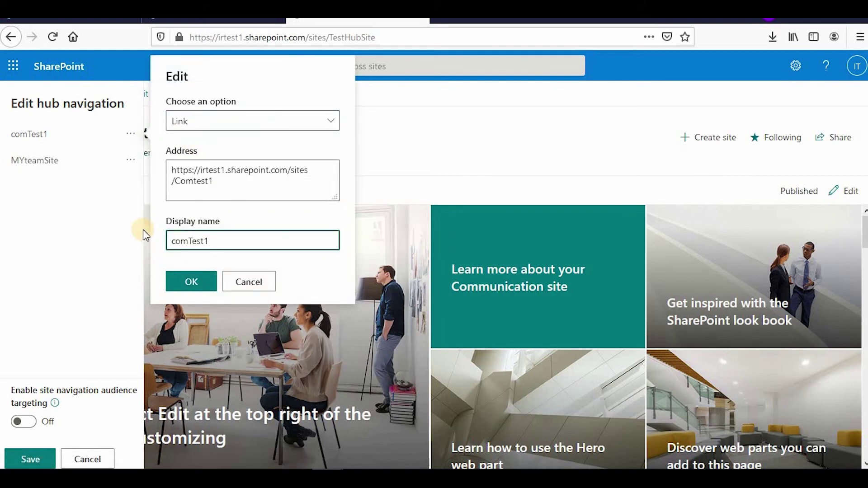
{"action": "key", "text": "BackSpace"}
{"action": "key", "text": "BackSpace"}
{"action": "key", "text": "BackSpace"}
{"action": "key", "text": "BackSpace"}
{"action": "key", "text": "BackSpace"}
{"action": "key", "text": "BackSpace"}
{"action": "key", "text": "BackSpace"}
{"action": "key", "text": "BackSpace"}
{"action": "type", "text": "M"}
{"action": "type", "text": "yC"}
{"action": "key", "text": "Return"}
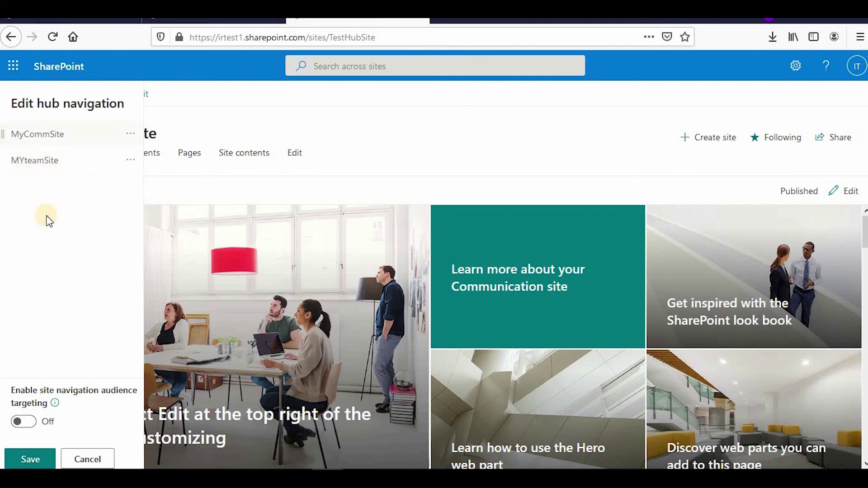
- Save the hub navigation and reload TestHubSite to show MyCommSite and MYteamSite
{"action": "left_click", "coordinate": [24, 458]}
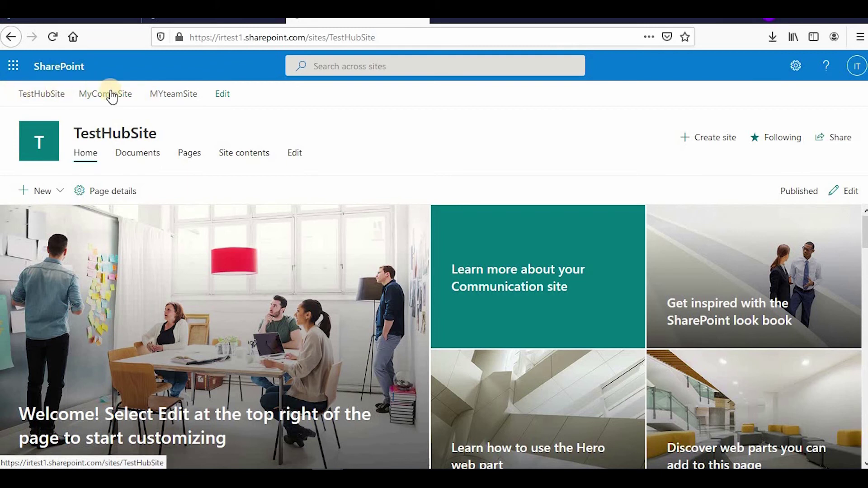
{"action": "left_click", "coordinate": [379, 38]}
{"action": "left_click", "coordinate": [52, 37]}
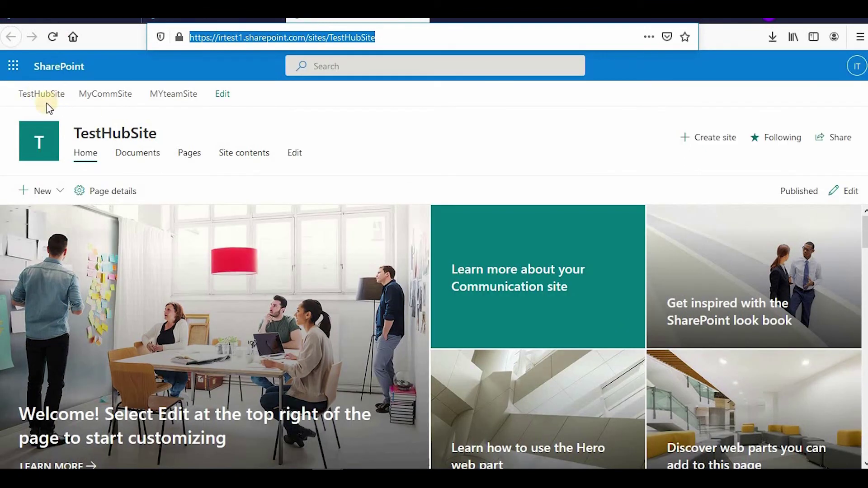
{"action": "left_click", "coordinate": [192, 94]}
- Reload Testteam2 to confirm the new links, then close its details in the admin center
{"action": "left_click", "coordinate": [203, 20]}
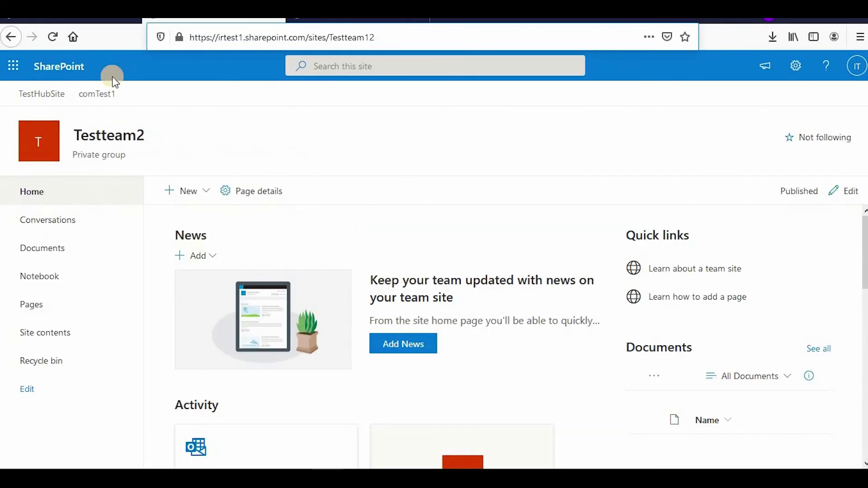
{"action": "left_click", "coordinate": [55, 36]}
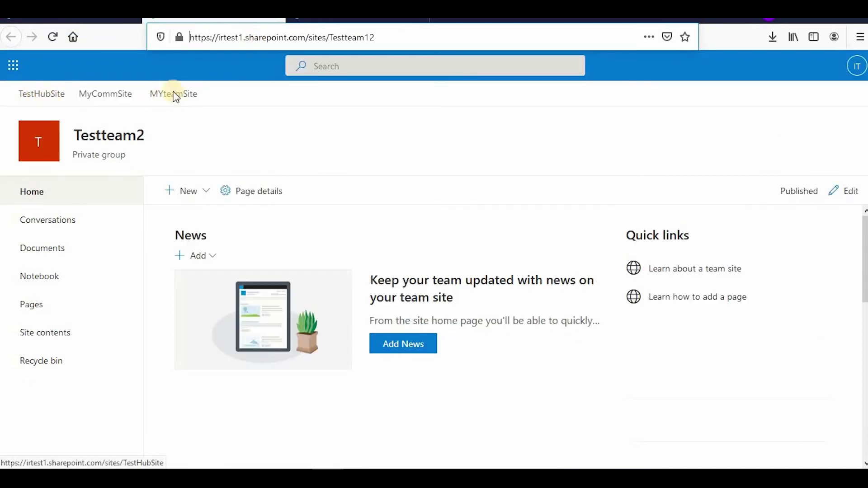
{"action": "left_click", "coordinate": [115, 101]}
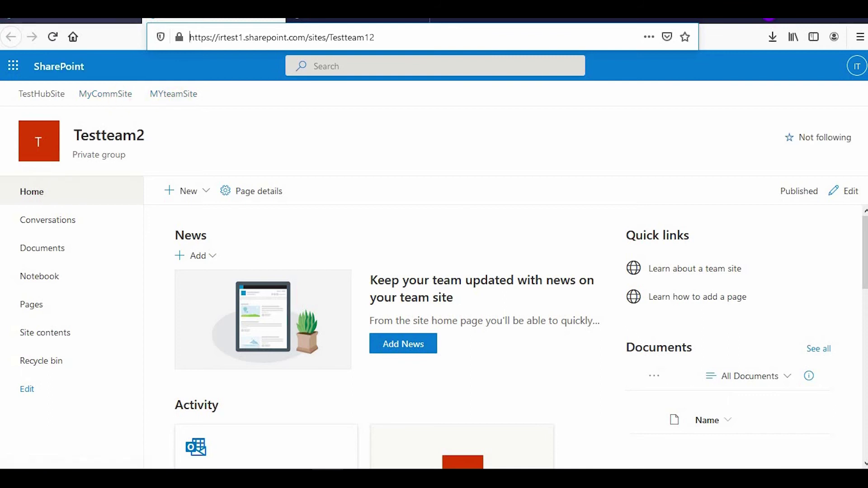
{"action": "key", "text": "ctrl+Page_Up"}
{"action": "left_click", "coordinate": [852, 94]}
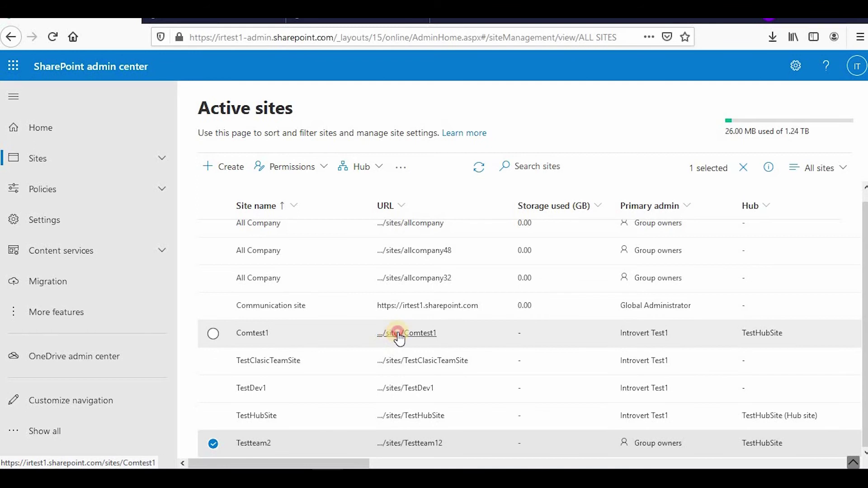
{"action": "left_click", "coordinate": [398, 334]}
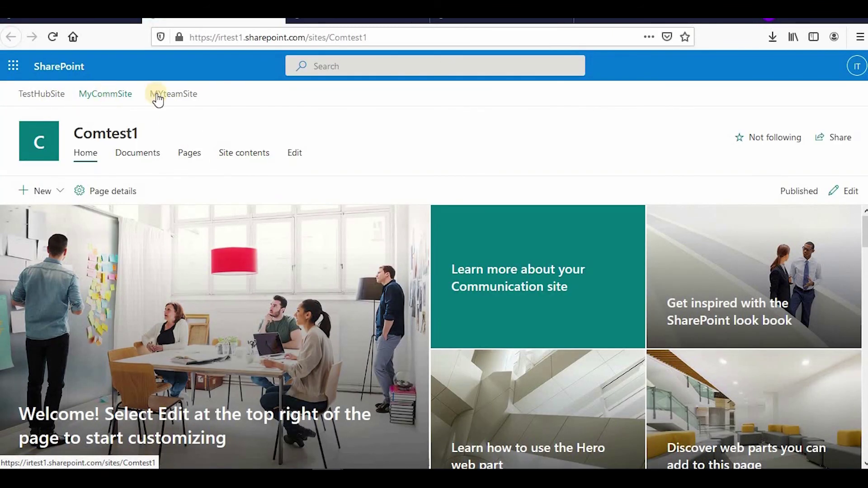
{"action": "left_click", "coordinate": [186, 93]}
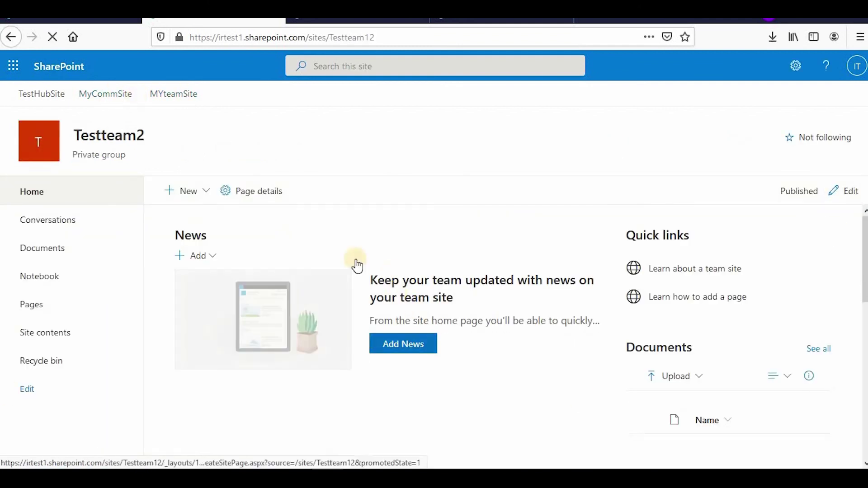
{"action": "left_click", "coordinate": [112, 97]}
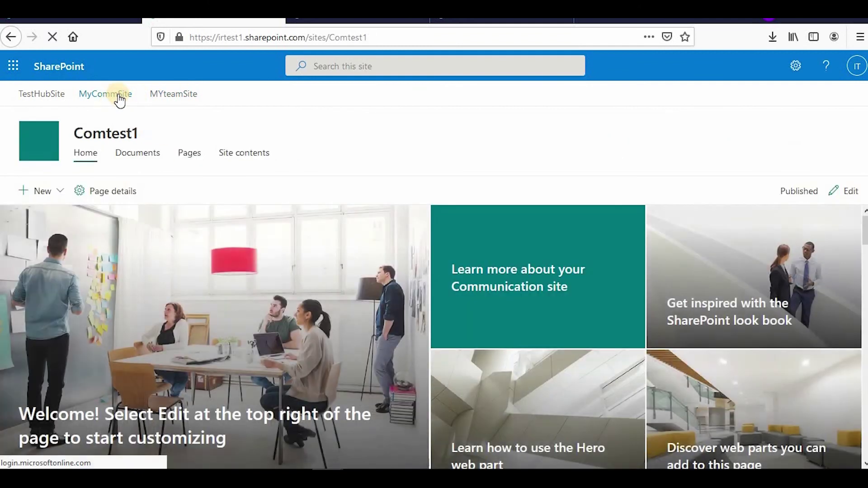
{"action": "left_click", "coordinate": [41, 96]}
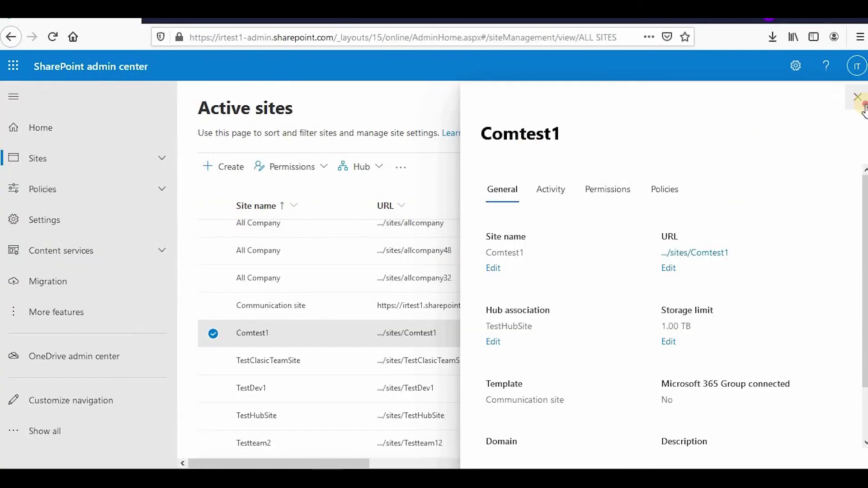
{"action": "left_click", "coordinate": [432, 294]}
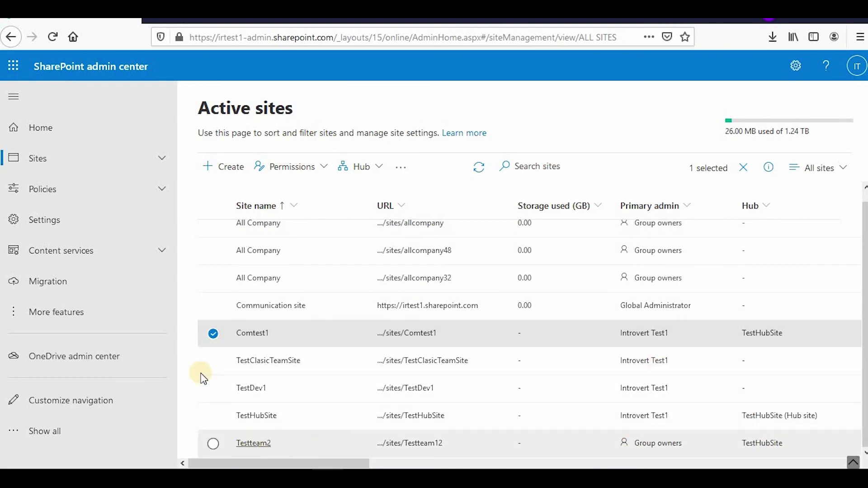
- Select Testteam2, change its hub association to None, and save
{"action": "left_click", "coordinate": [212, 333]}
{"action": "left_click", "coordinate": [213, 442]}
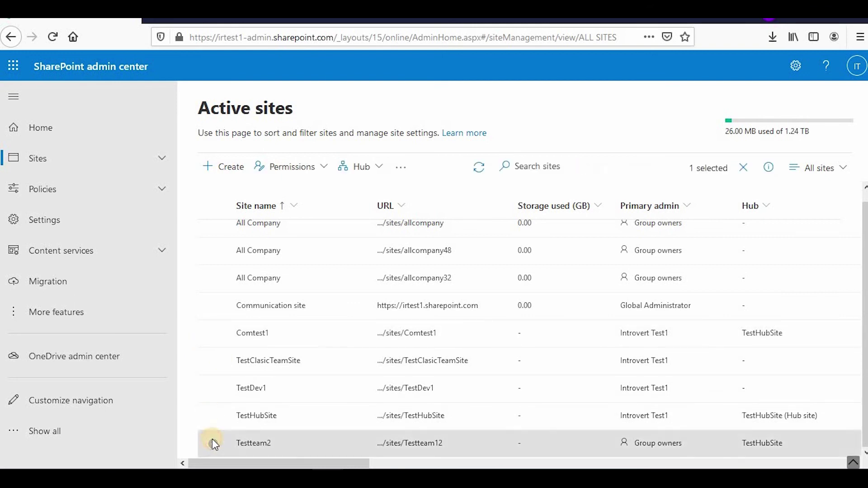
{"action": "left_click", "coordinate": [378, 178]}
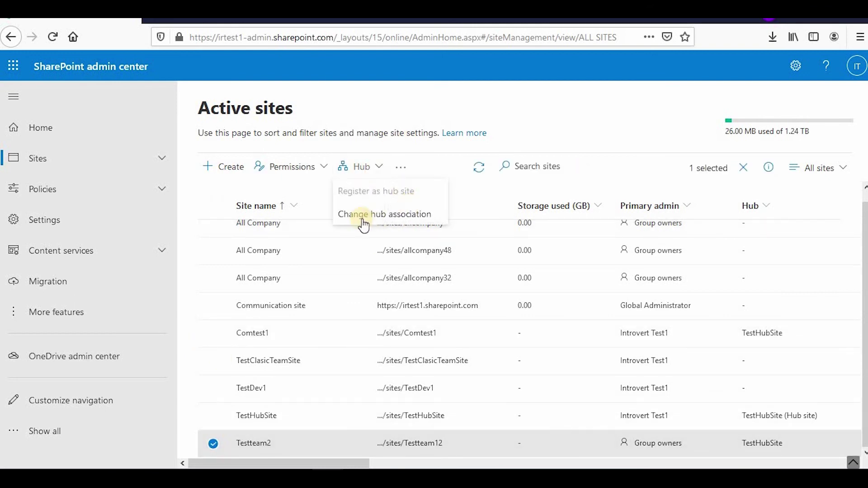
{"action": "left_click", "coordinate": [375, 215]}
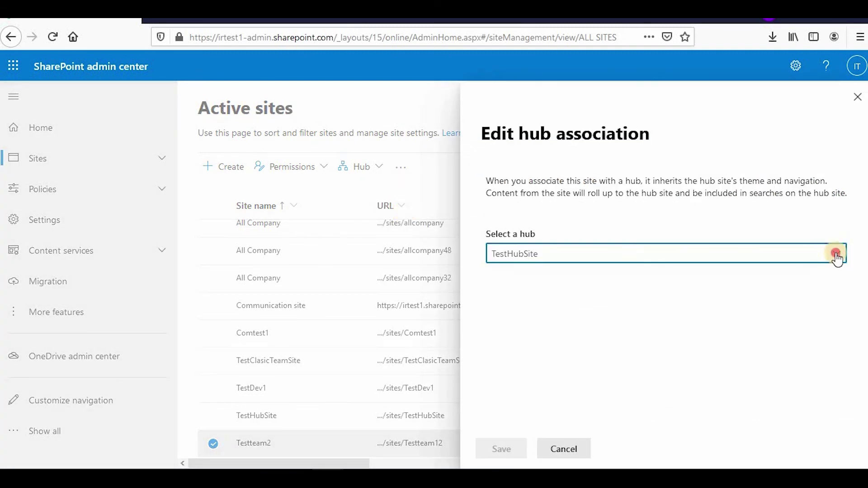
{"action": "left_click", "coordinate": [836, 253]}
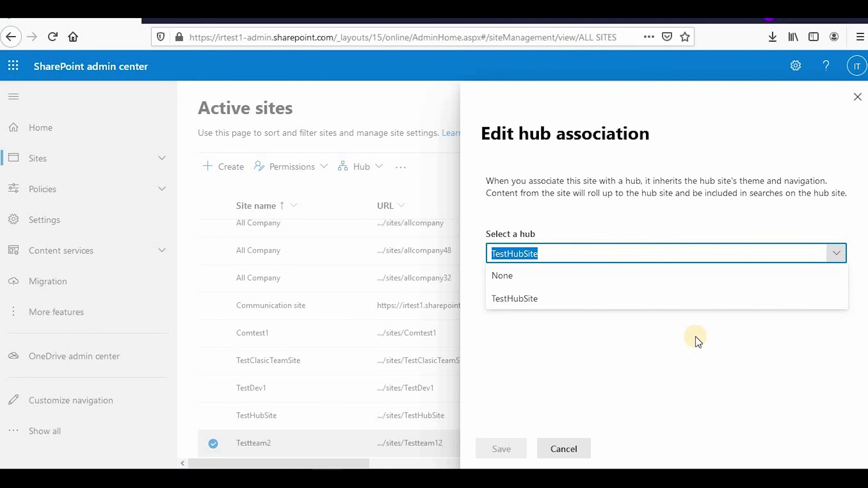
{"action": "left_click", "coordinate": [549, 283]}
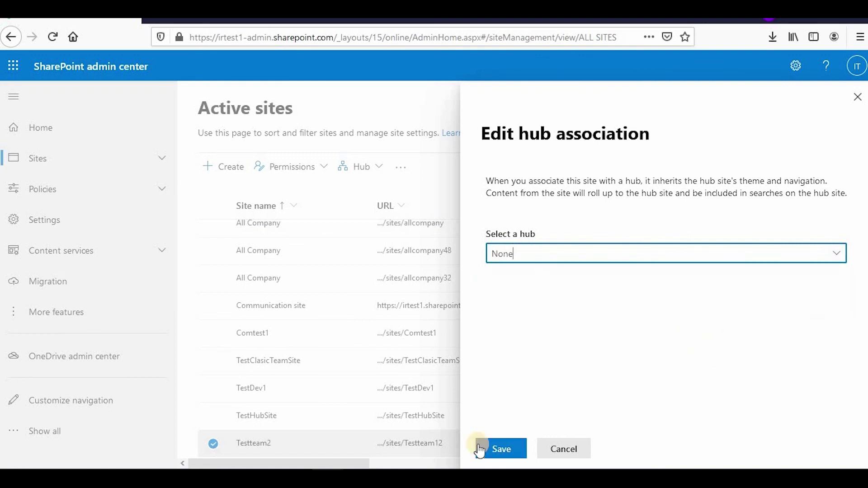
{"action": "left_click", "coordinate": [499, 447]}
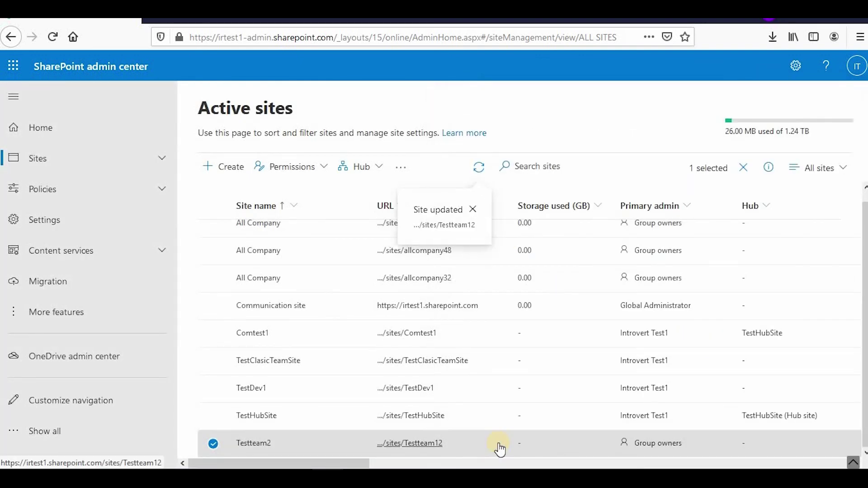